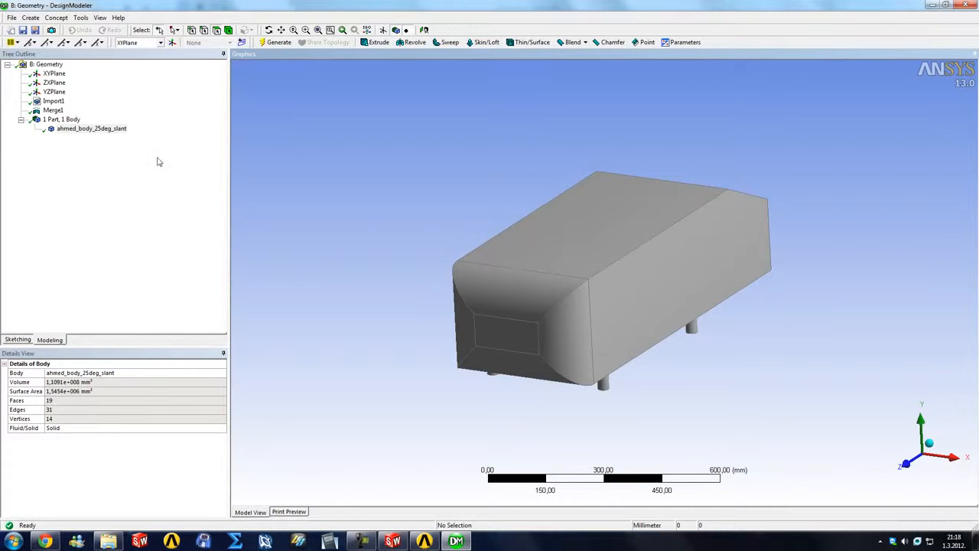
# Step: Freeze the ahmed_body_25deg_slant body
pyautogui.click(92, 130)
pyautogui.click(80, 17)
pyautogui.click(115, 31)
pyautogui.click(76, 138)
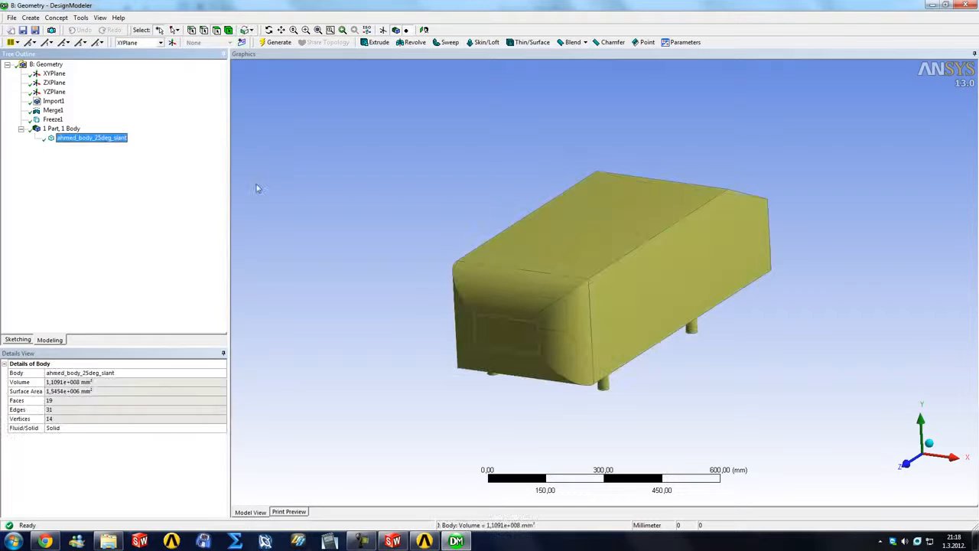
pyautogui.click(390, 235)
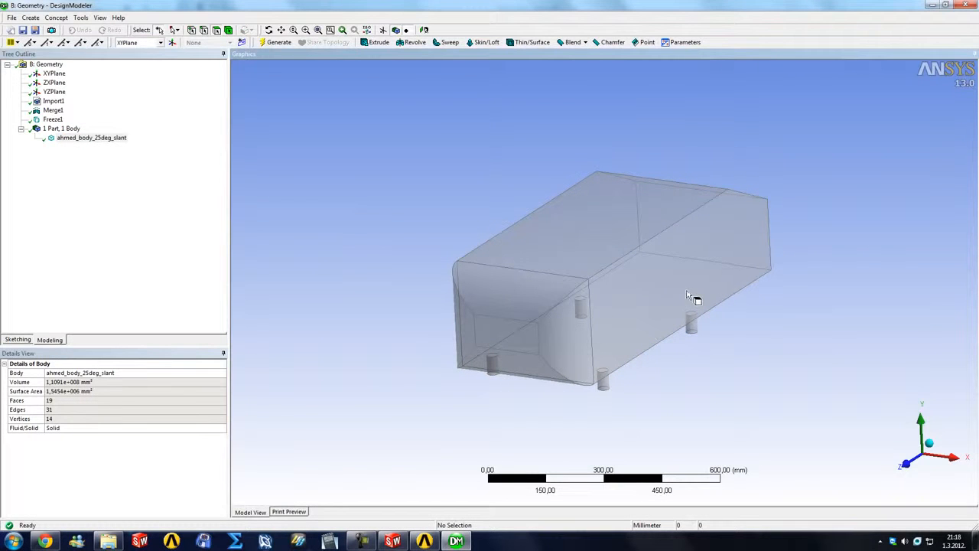
pyautogui.moveTo(370, 266); pyautogui.dragTo(472, 221, button='middle')
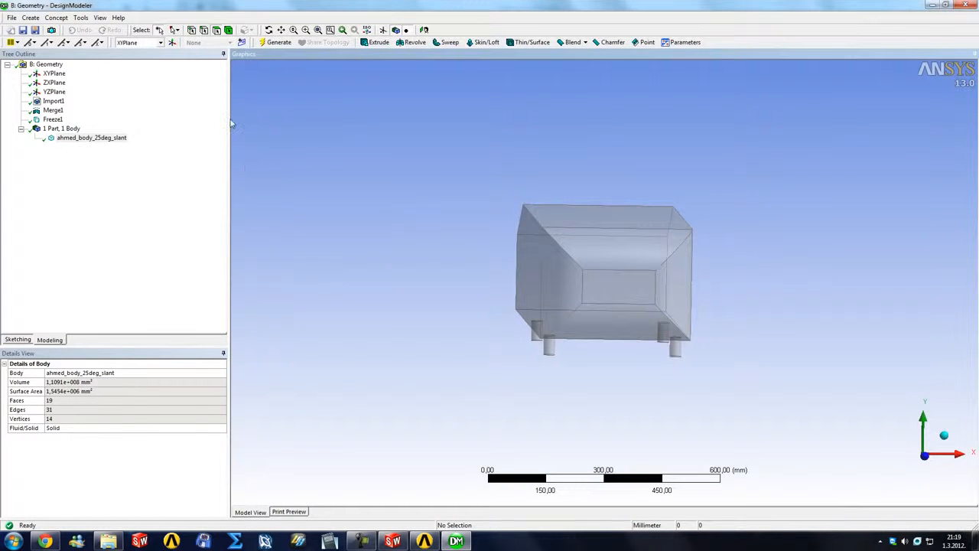
pyautogui.moveTo(356, 182); pyautogui.dragTo(306, 174, button='middle')
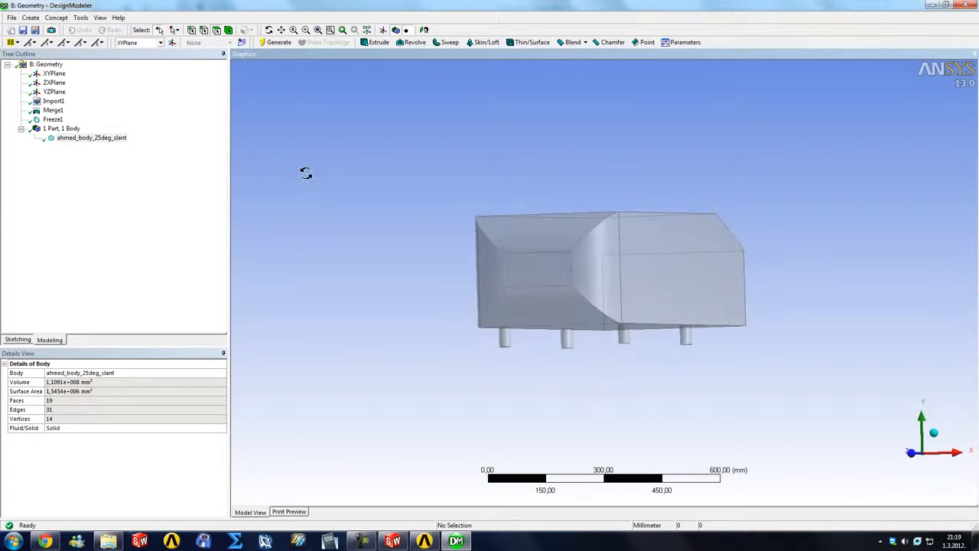
# Step: Start an Enclosure feature for the frozen Ahmed body
pyautogui.click(81, 18)
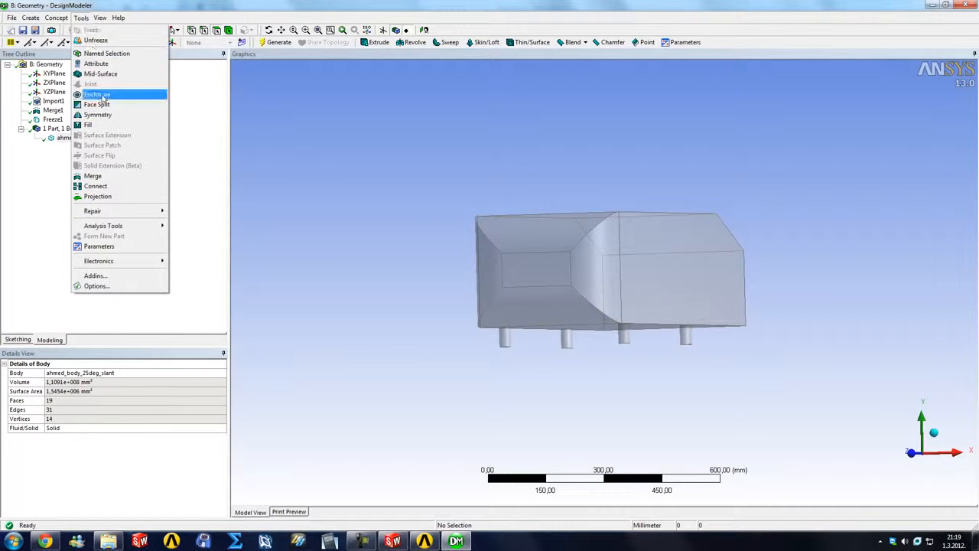
pyautogui.click(97, 93)
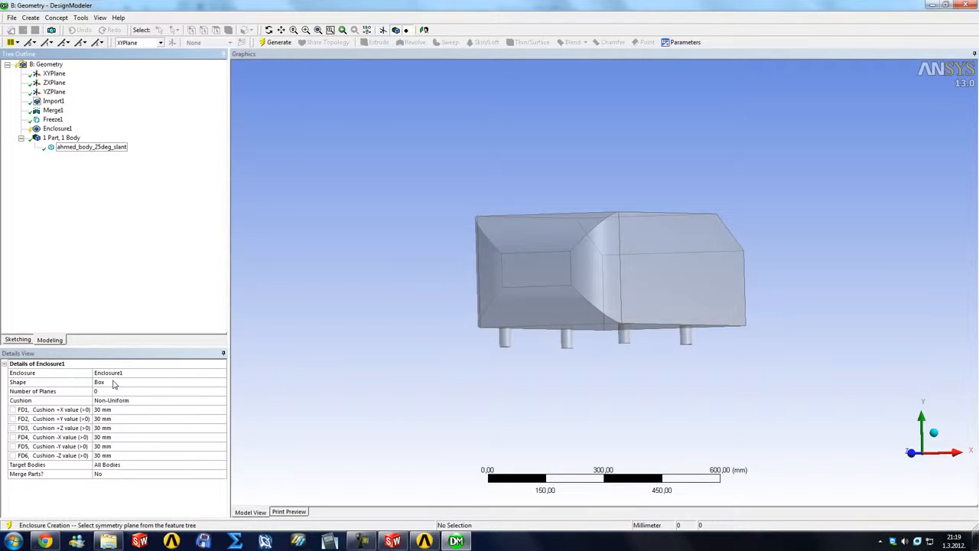
# Step: Try the Sphere shape for the enclosure and return the shape to Box
pyautogui.click(204, 387)
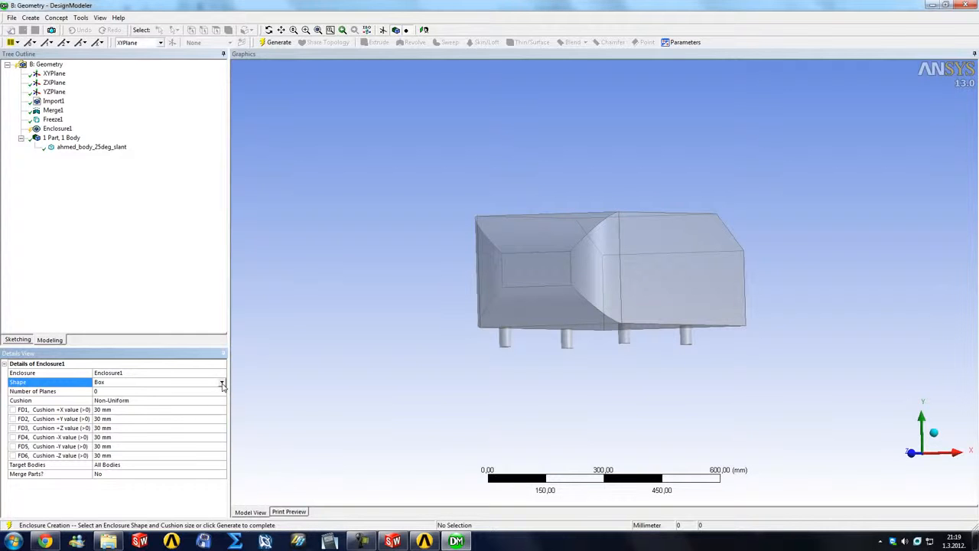
pyautogui.click(221, 383)
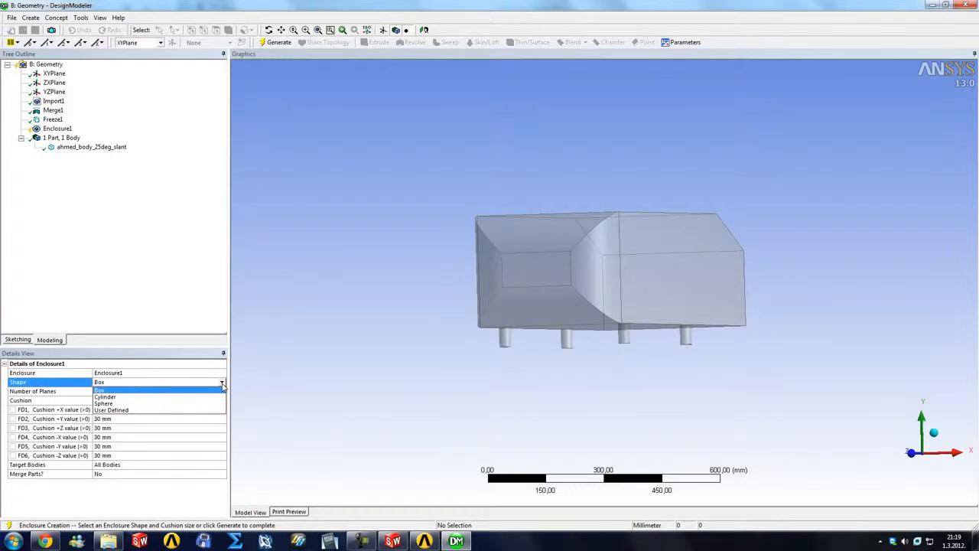
pyautogui.click(112, 404)
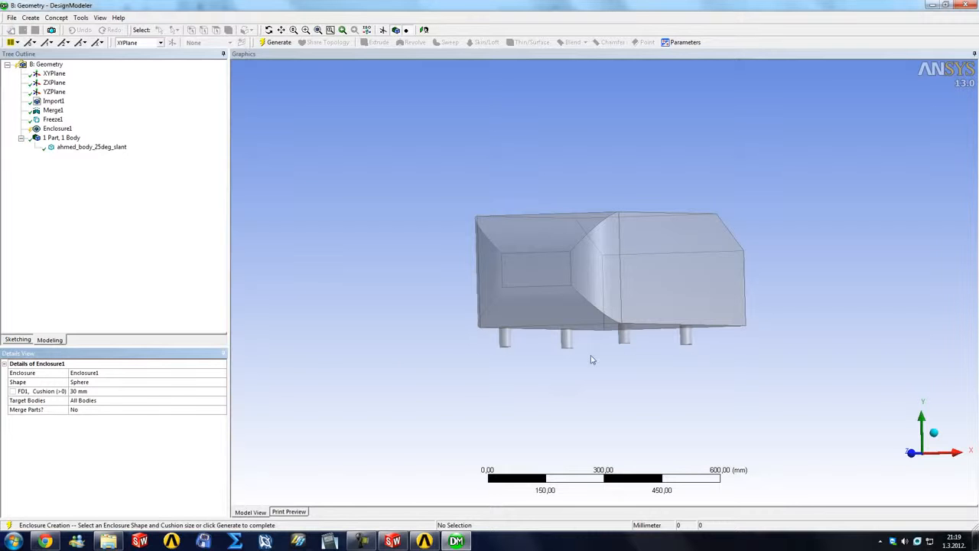
pyautogui.moveTo(500, 360); pyautogui.dragTo(478, 376, button='middle')
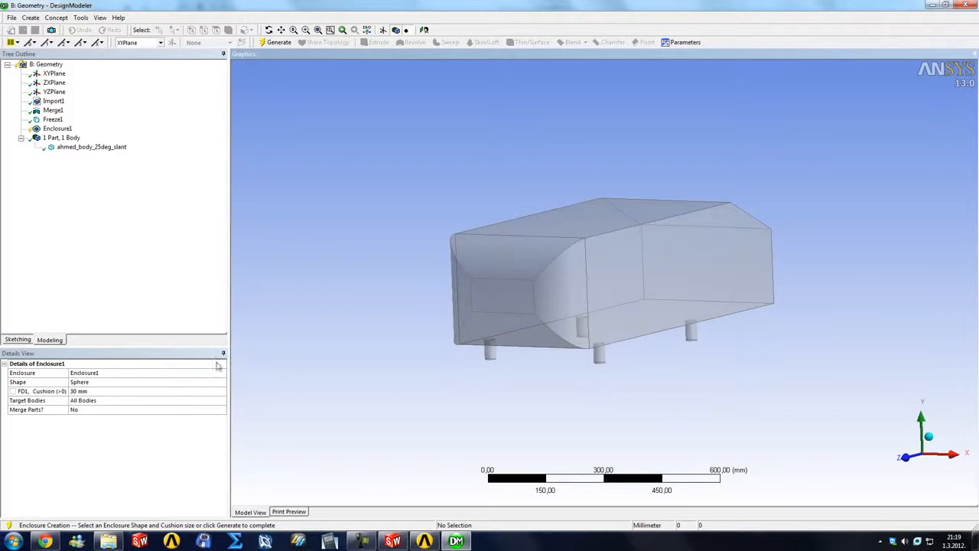
pyautogui.click(121, 384)
pyautogui.click(107, 386)
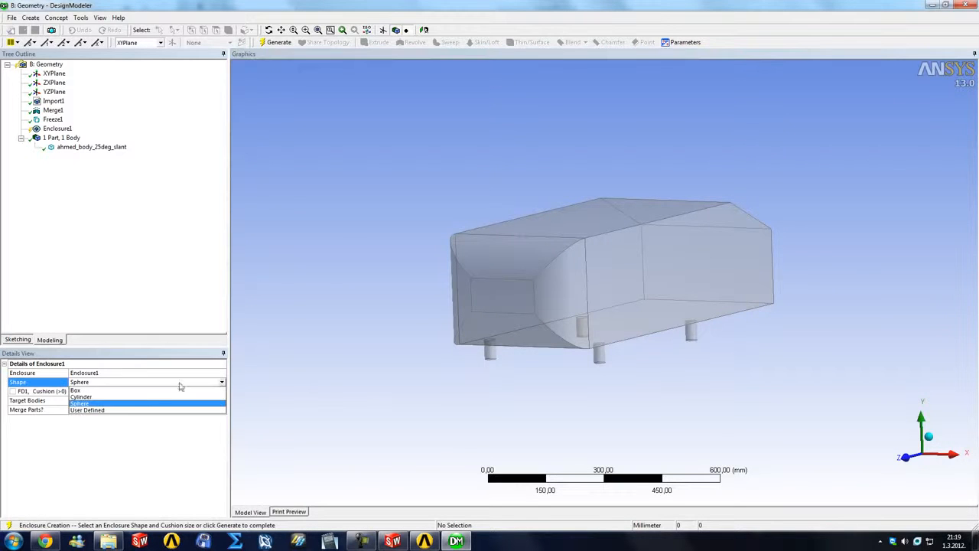
pyautogui.click(90, 391)
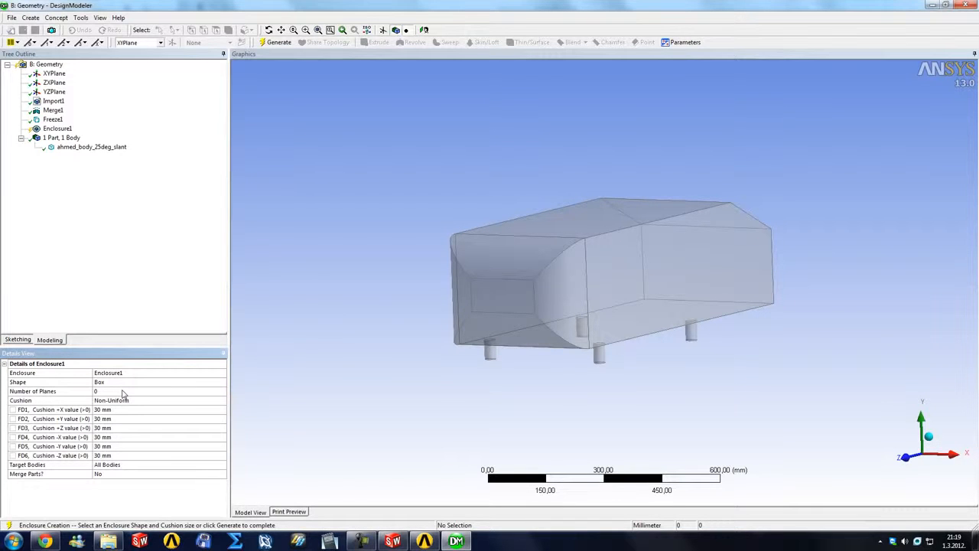
# Step: Set the enclosure's number of planes to 1 and assign YZPlane as its symmetry plane
pyautogui.click(164, 393)
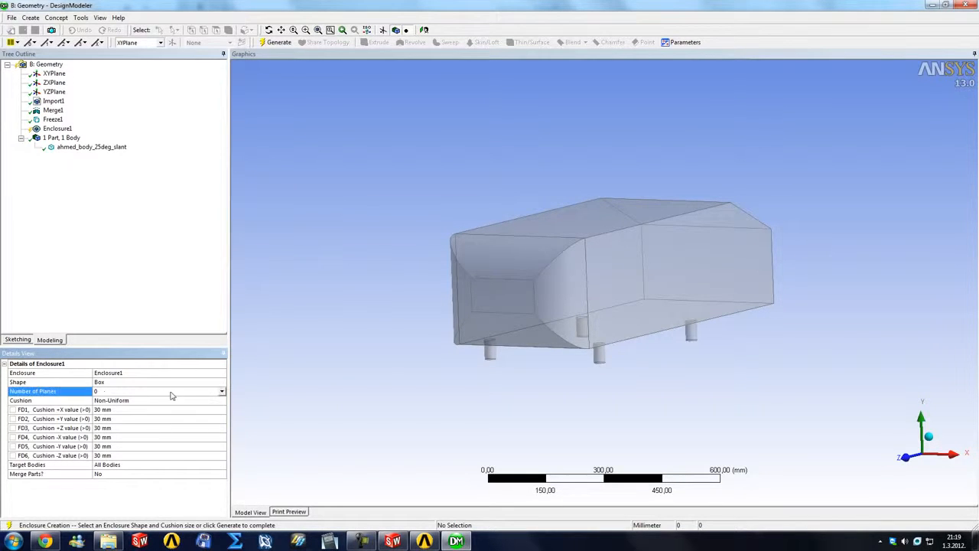
pyautogui.moveTo(347, 361); pyautogui.dragTo(382, 398, button='middle')
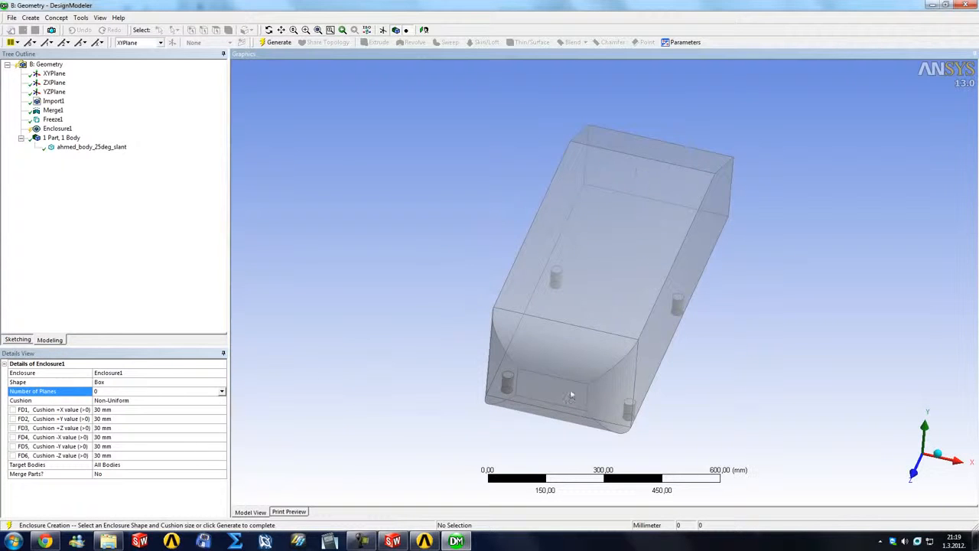
pyautogui.moveTo(571, 393); pyautogui.dragTo(535, 374, button='middle')
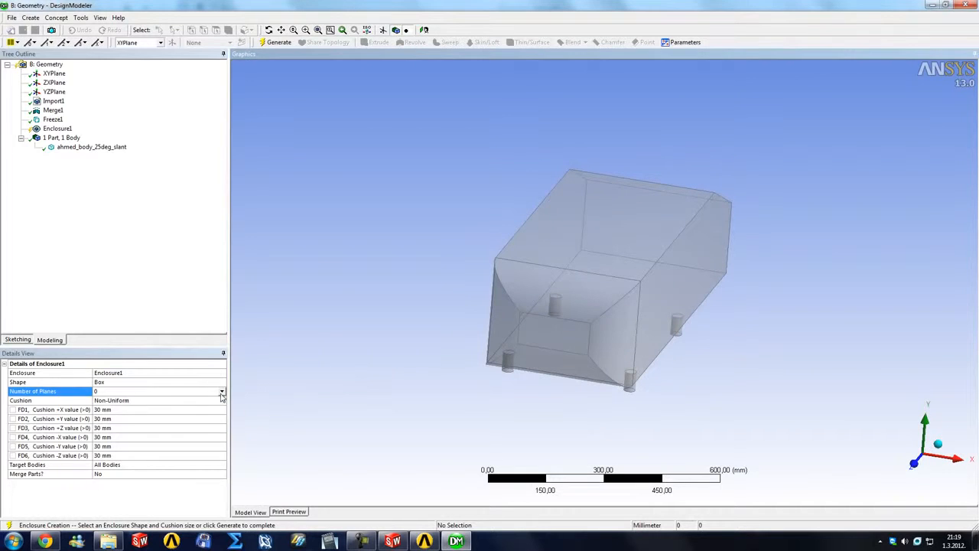
pyautogui.click(222, 392)
pyautogui.click(174, 407)
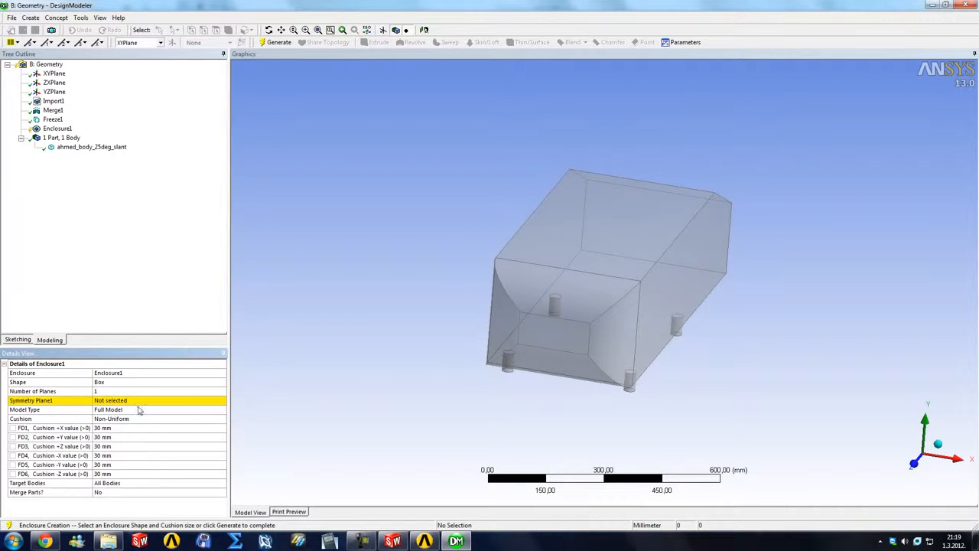
pyautogui.click(131, 401)
pyautogui.moveTo(929, 421); pyautogui.dragTo(764, 413, button='middle')
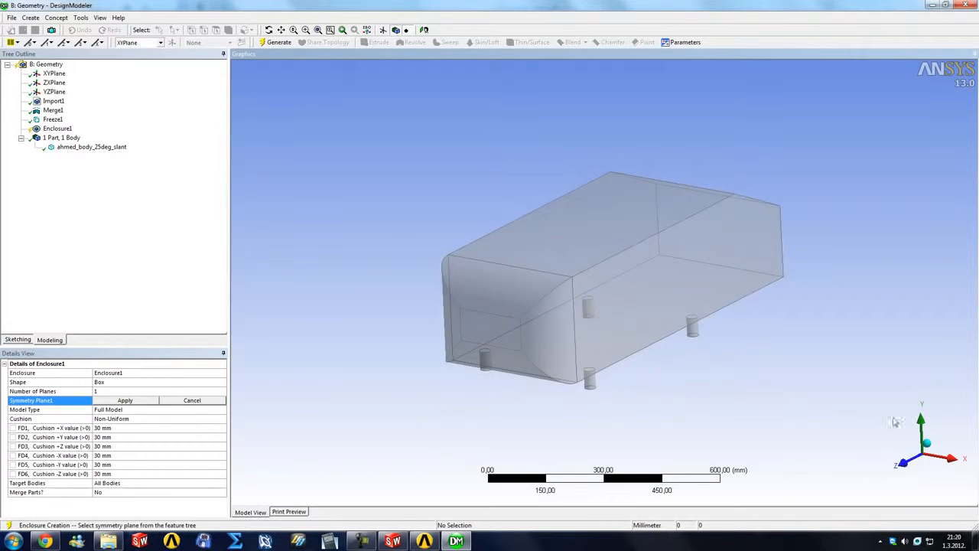
pyautogui.click(54, 92)
pyautogui.click(126, 402)
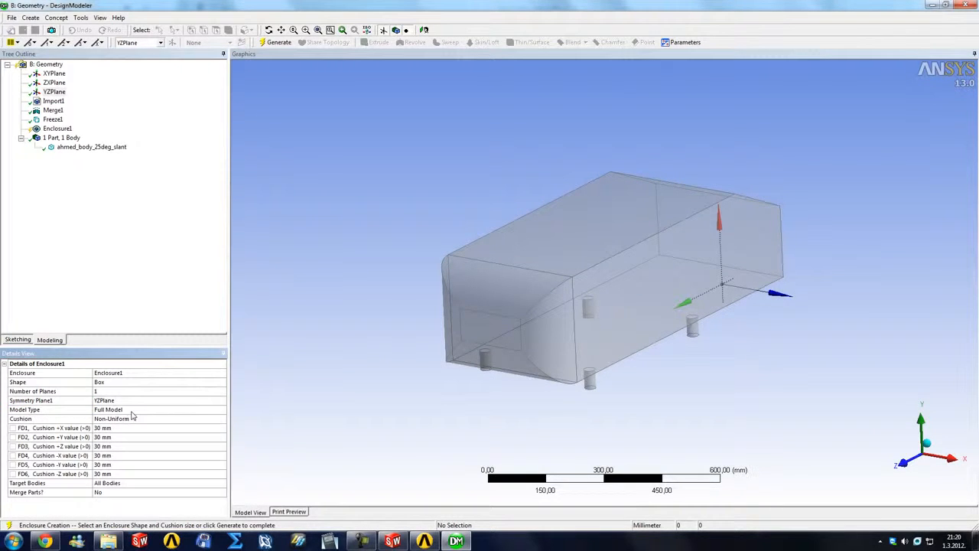
# Step: Switch the enclosure's model type to Partial Model and back to Full Model
pyautogui.moveTo(361, 321); pyautogui.dragTo(421, 336, button='middle')
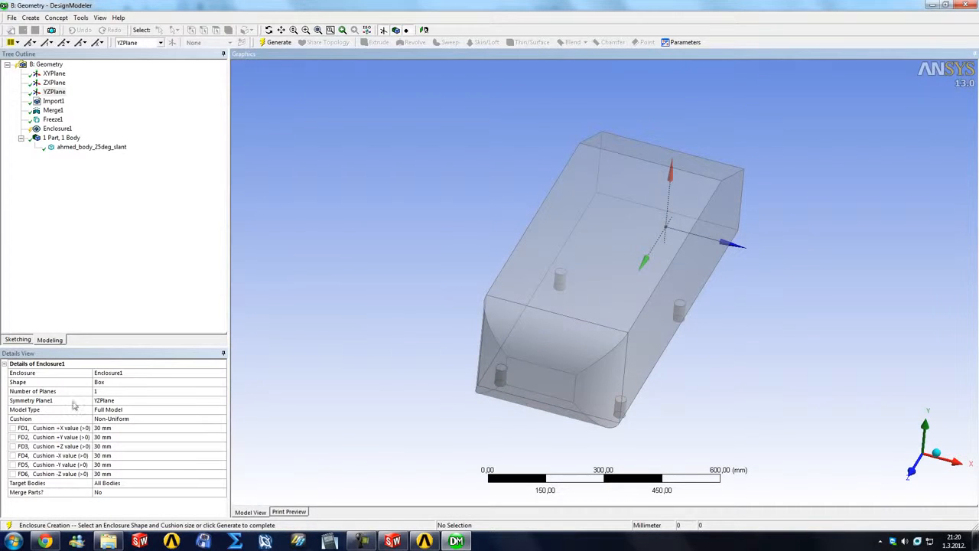
pyautogui.click(220, 410)
pyautogui.click(174, 420)
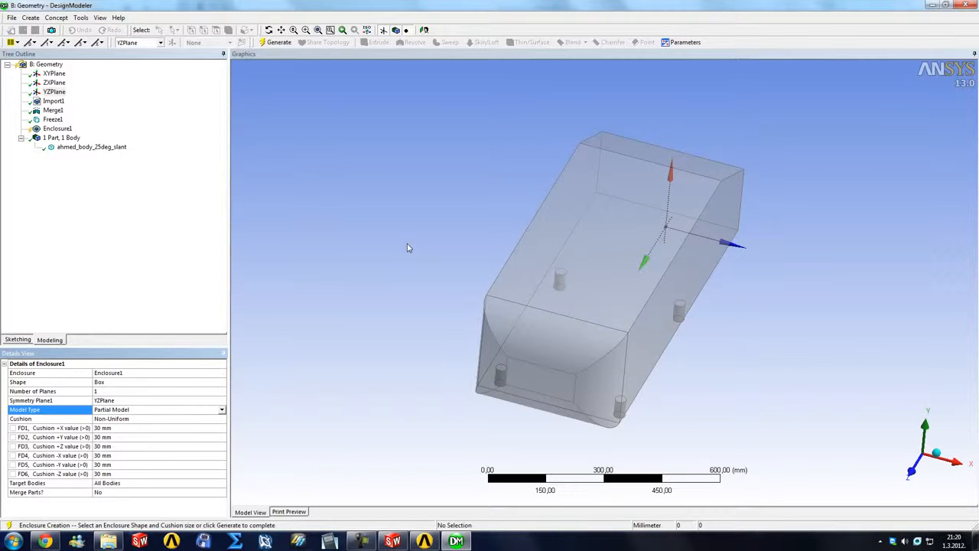
pyautogui.click(219, 412)
pyautogui.click(186, 423)
# Step: Give the enclosure a Uniform cushion of 50 mm and generate it
pyautogui.moveTo(317, 332); pyautogui.dragTo(325, 314, button='middle')
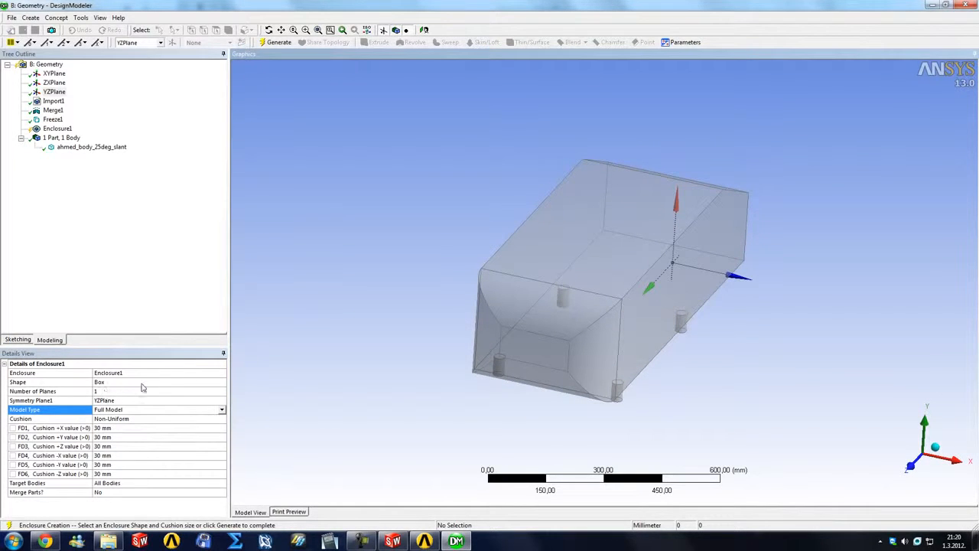
pyautogui.moveTo(233, 370); pyautogui.dragTo(244, 334, button='middle')
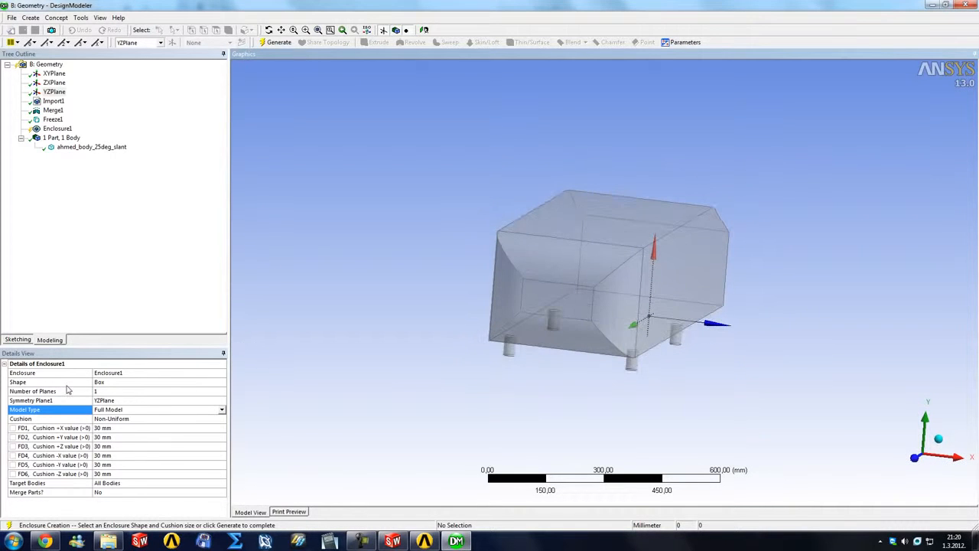
pyautogui.moveTo(332, 354)
pyautogui.mouseDown(button='middle')
pyautogui.moveTo(334, 344)
pyautogui.moveTo(323, 349)
pyautogui.mouseUp(button='middle')
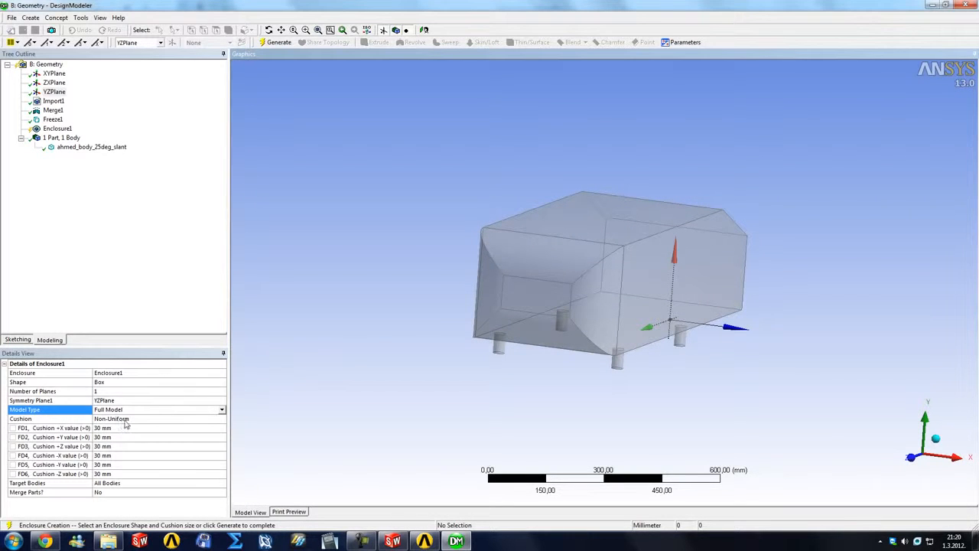
pyautogui.click(217, 420)
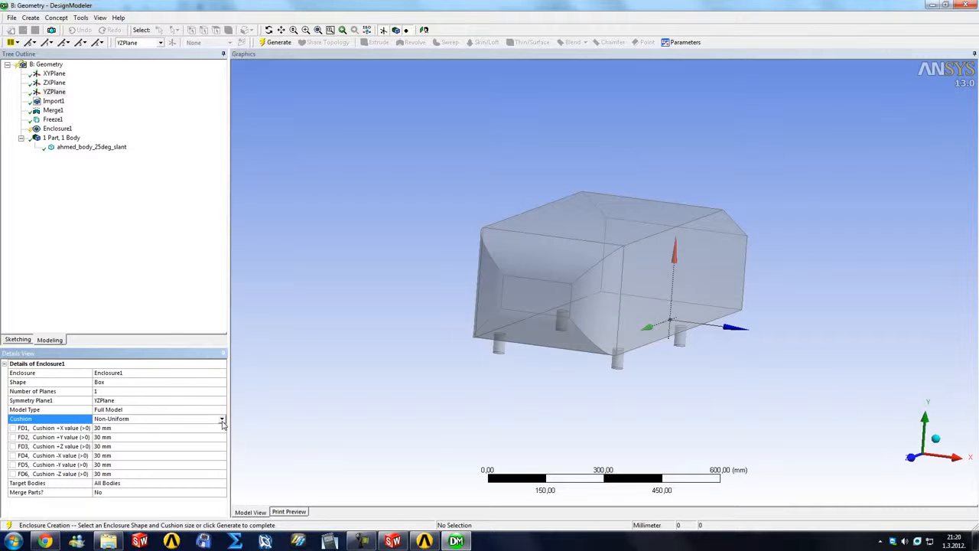
pyautogui.click(221, 420)
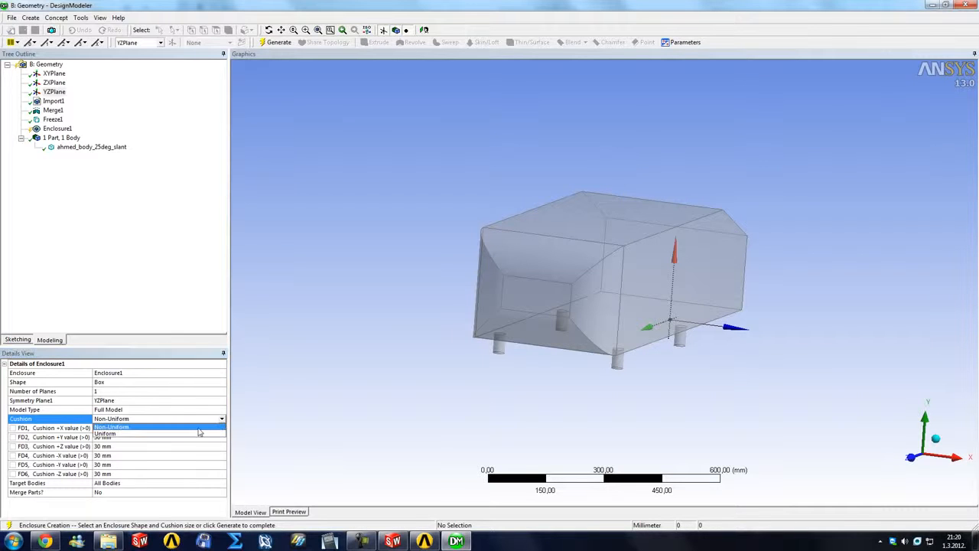
pyautogui.click(186, 436)
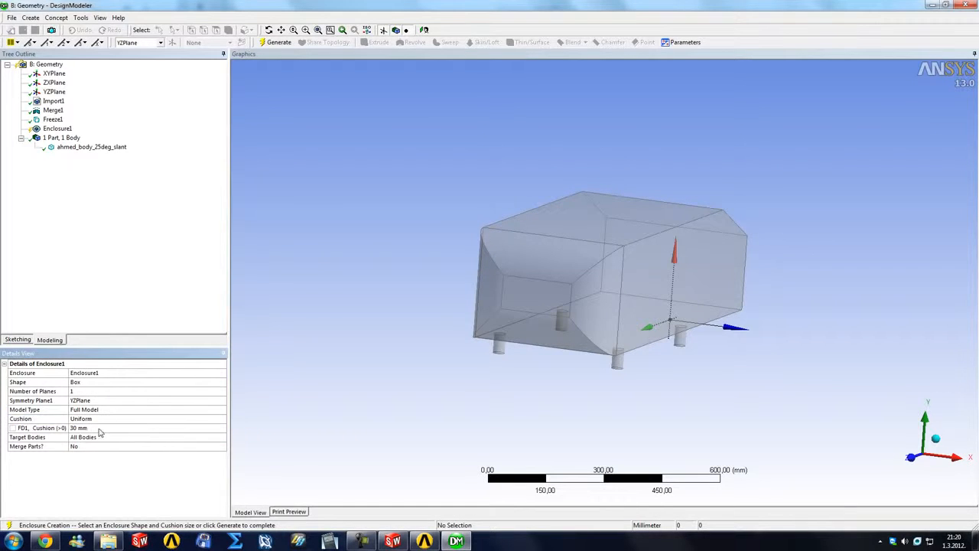
pyautogui.click(100, 429)
pyautogui.write('50')
pyautogui.press('Return')
pyautogui.click(277, 42)
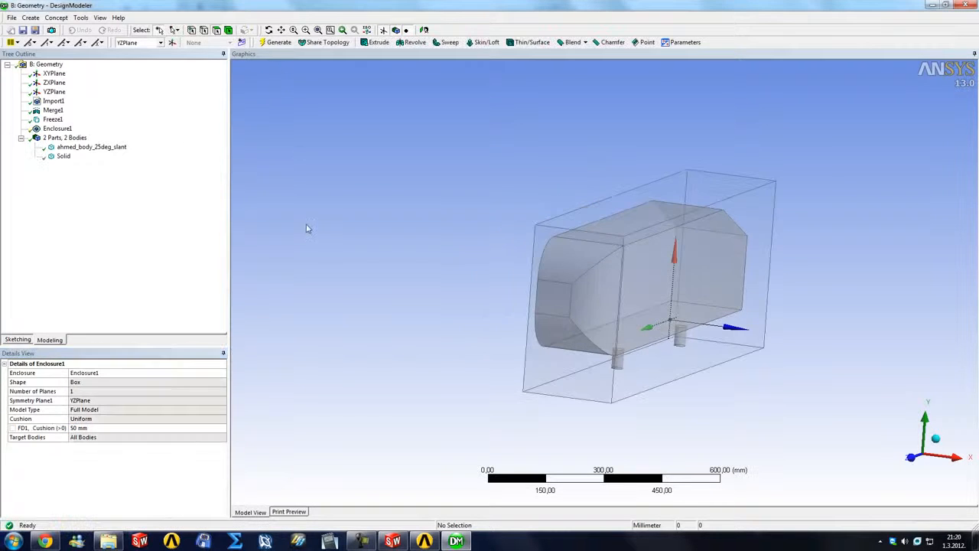
# Step: Examine the generated enclosure around the half body from the front and the side
pyautogui.moveTo(540, 291); pyautogui.dragTo(585, 264, button='middle')
pyautogui.moveTo(702, 306); pyautogui.dragTo(716, 324, button='right')
pyautogui.scroll(-2, 806, 407)
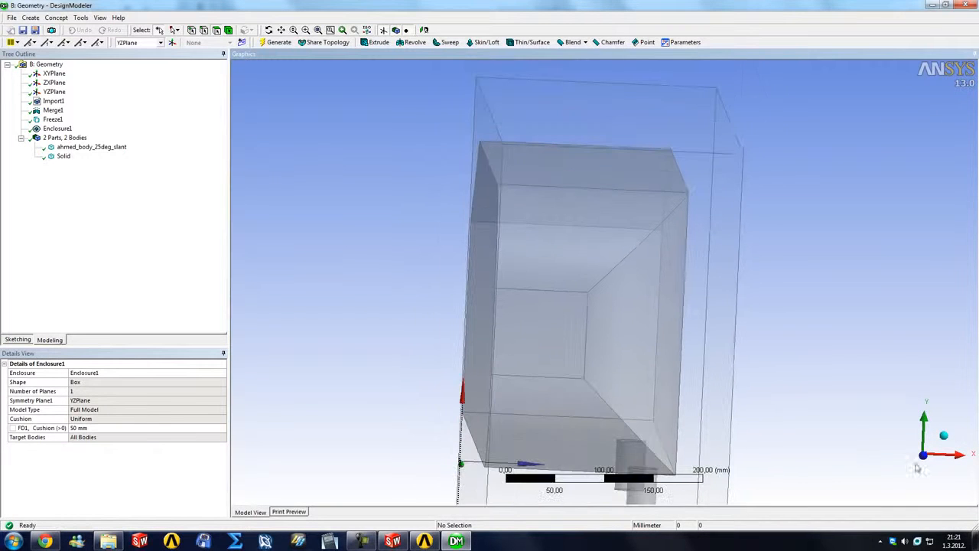
pyautogui.click(925, 456)
pyautogui.scroll(-2, 772, 384)
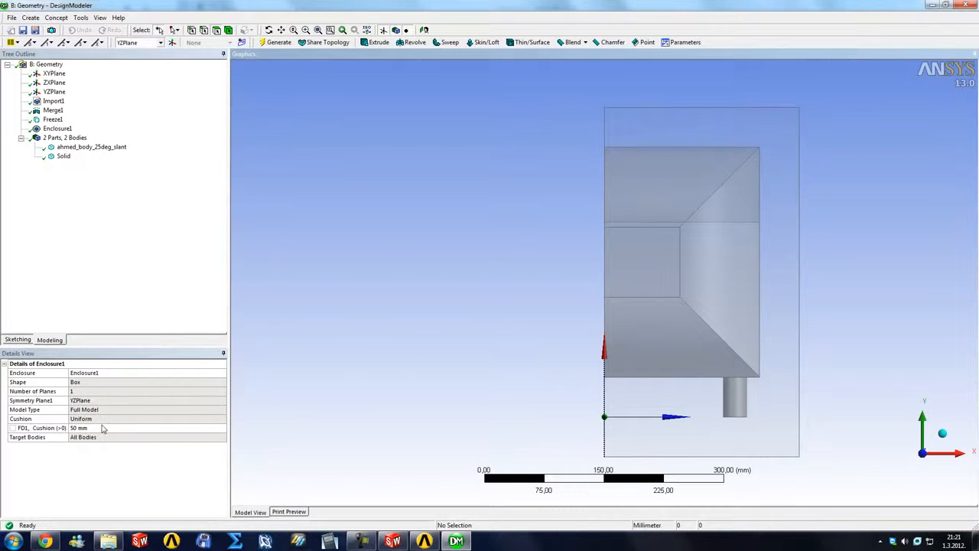
pyautogui.moveTo(482, 282); pyautogui.dragTo(374, 286, button='middle')
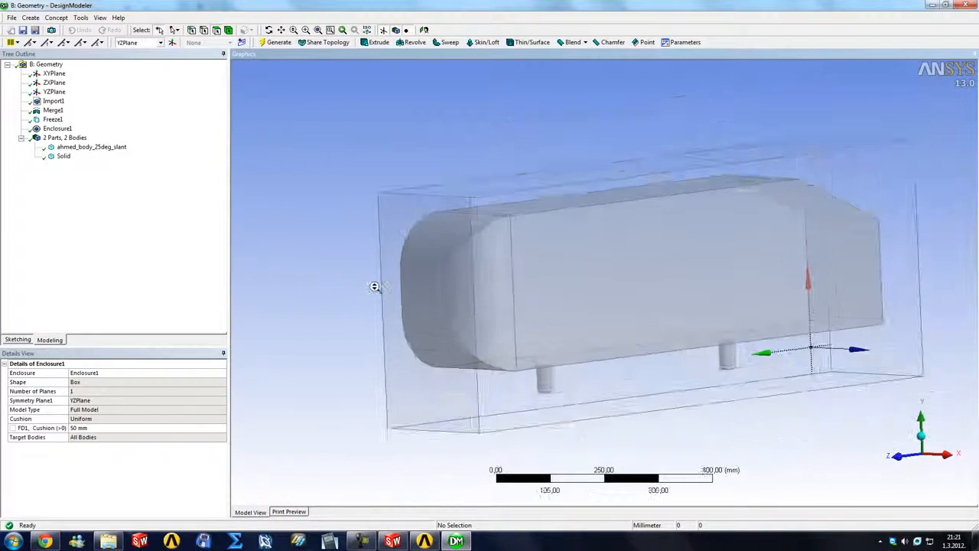
pyautogui.scroll(-3, 376, 294)
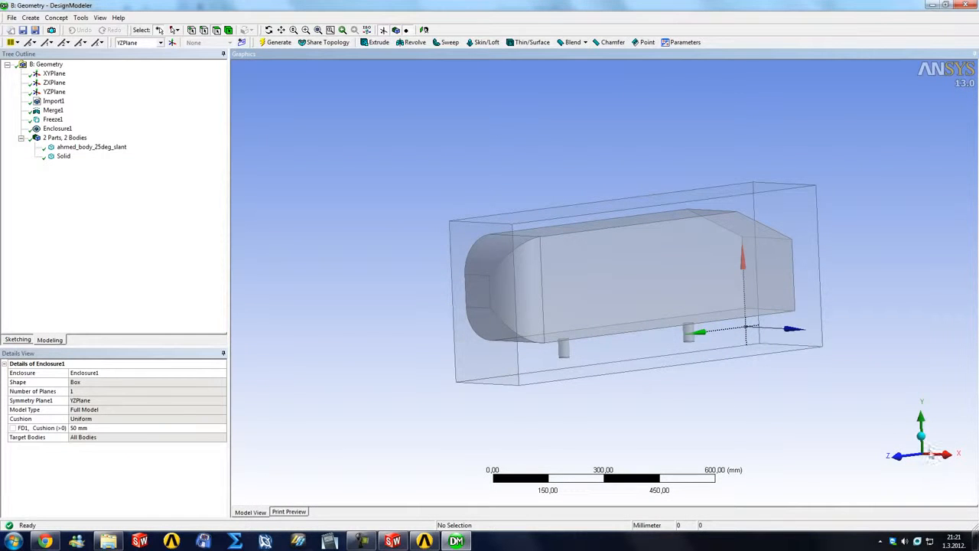
pyautogui.moveTo(703, 354); pyautogui.dragTo(813, 390, button='middle')
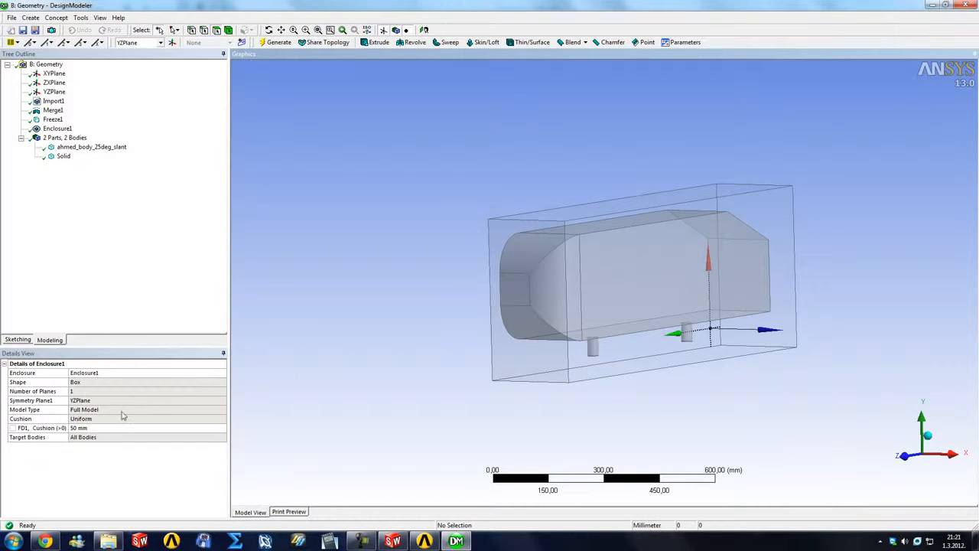
# Step: Reopen the enclosure for editing and change its cushion type to Non-Uniform
pyautogui.click(57, 128)
pyautogui.rightClick(54, 130)
pyautogui.click(68, 136)
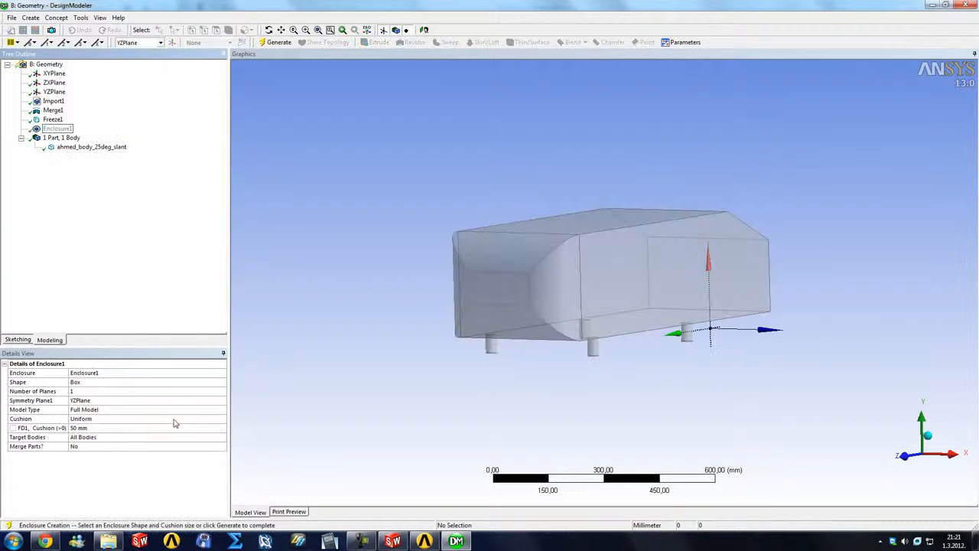
pyautogui.click(149, 421)
pyautogui.click(220, 419)
pyautogui.click(191, 428)
pyautogui.moveTo(302, 398); pyautogui.dragTo(330, 393, button='middle')
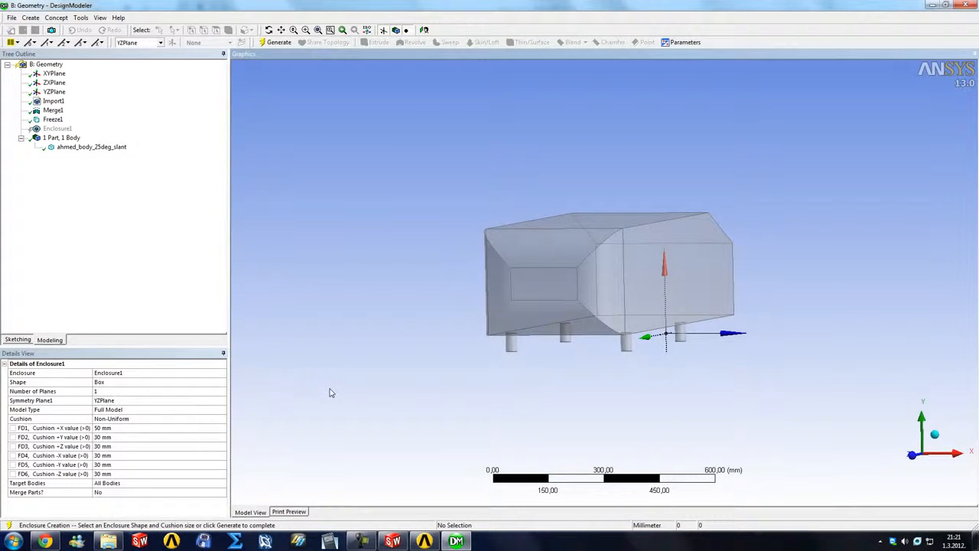
pyautogui.moveTo(430, 395); pyautogui.dragTo(472, 394, button='middle')
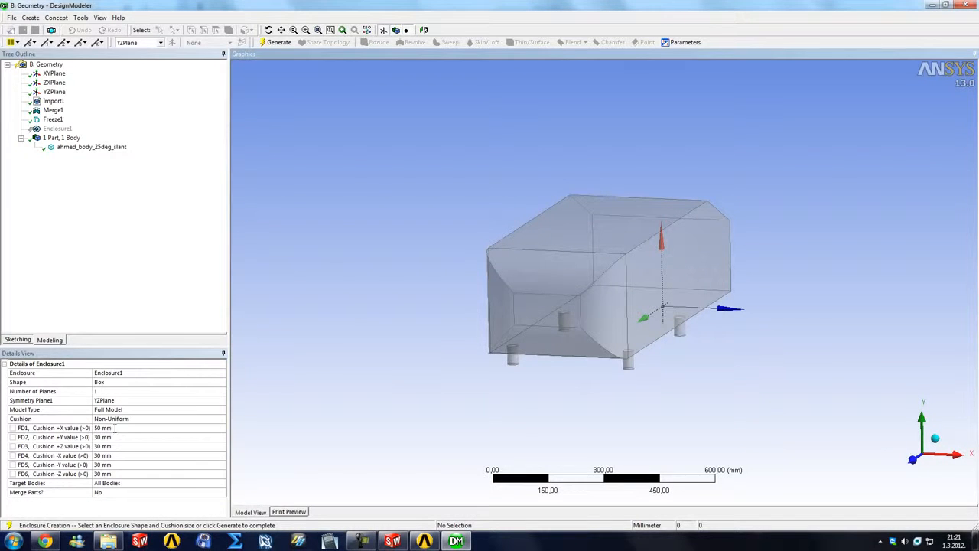
# Step: Set the enclosure's +X cushion to 3000 mm and generate it
pyautogui.click(114, 428)
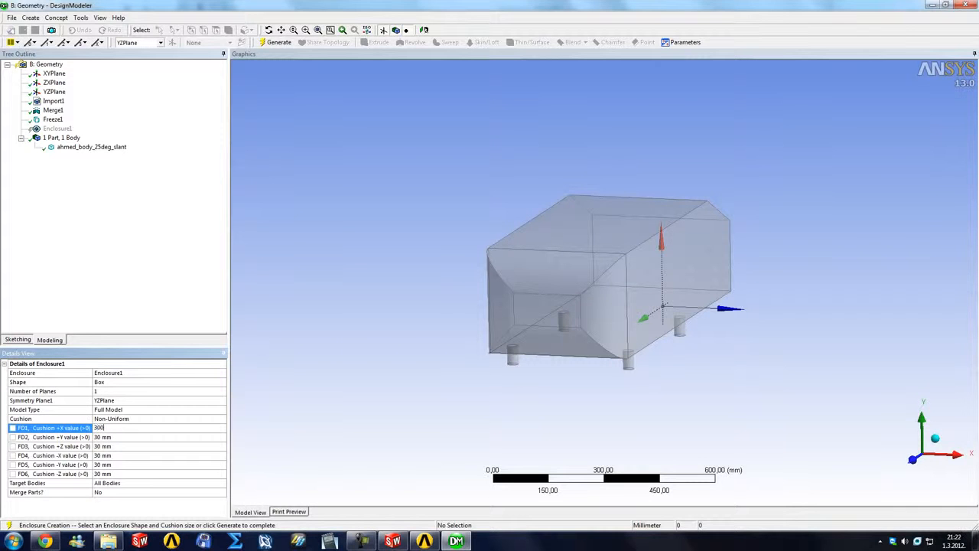
pyautogui.click(277, 42)
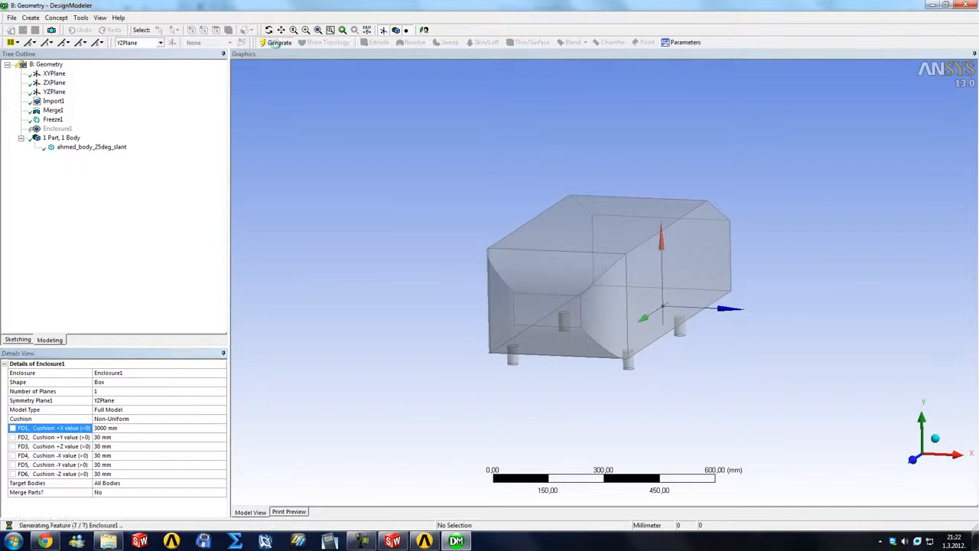
pyautogui.moveTo(376, 306); pyautogui.dragTo(441, 286, button='middle')
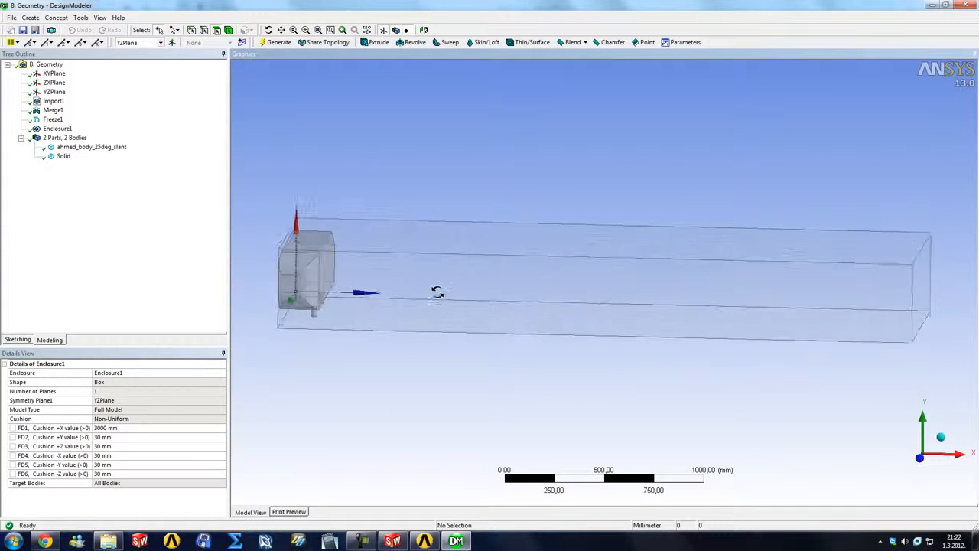
# Step: Increase the enclosure's +Y cushion to 3000 mm and regenerate the domain
pyautogui.click(112, 438)
pyautogui.write('3000')
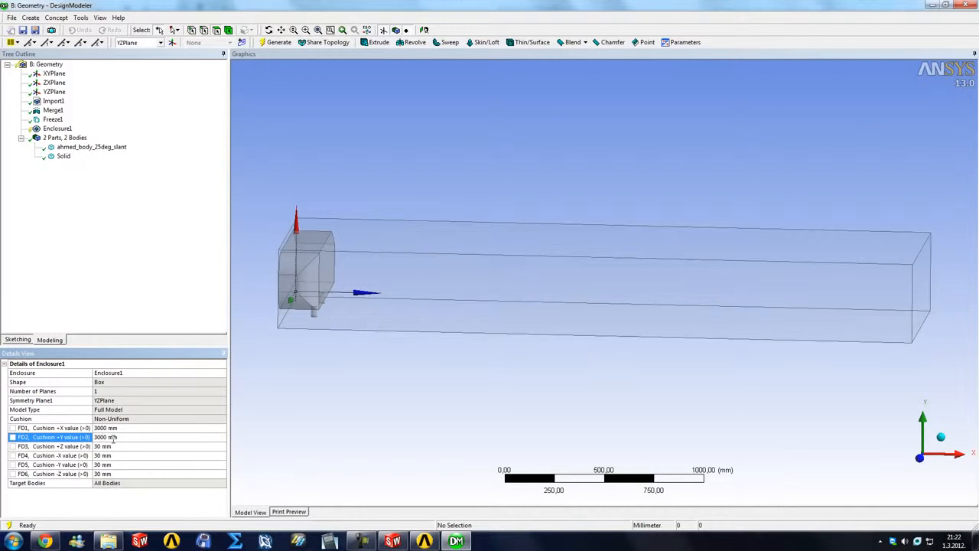
pyautogui.click(278, 42)
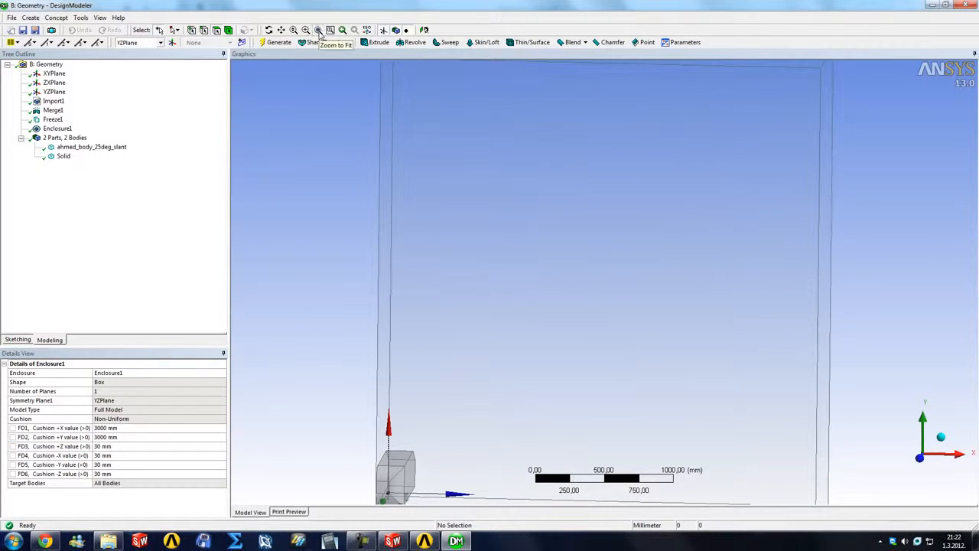
# Step: Set the enclosure's +Z cushion to 5000 mm and its -Z cushion to 7500 mm, and regenerate it
pyautogui.click(318, 31)
pyautogui.moveTo(352, 233); pyautogui.dragTo(300, 222, button='middle')
pyautogui.rightClick(300, 223)
pyautogui.click(327, 296)
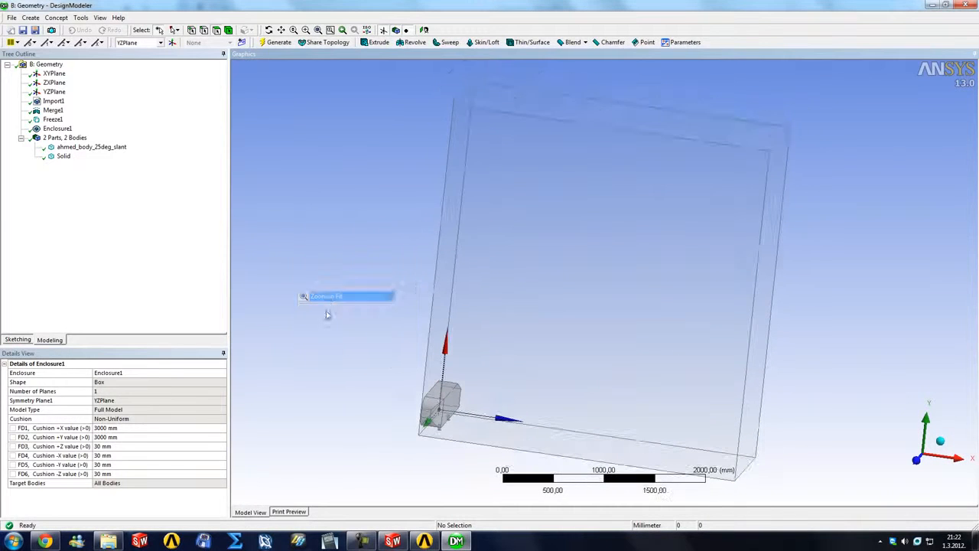
pyautogui.moveTo(408, 371); pyautogui.dragTo(338, 345, button='middle')
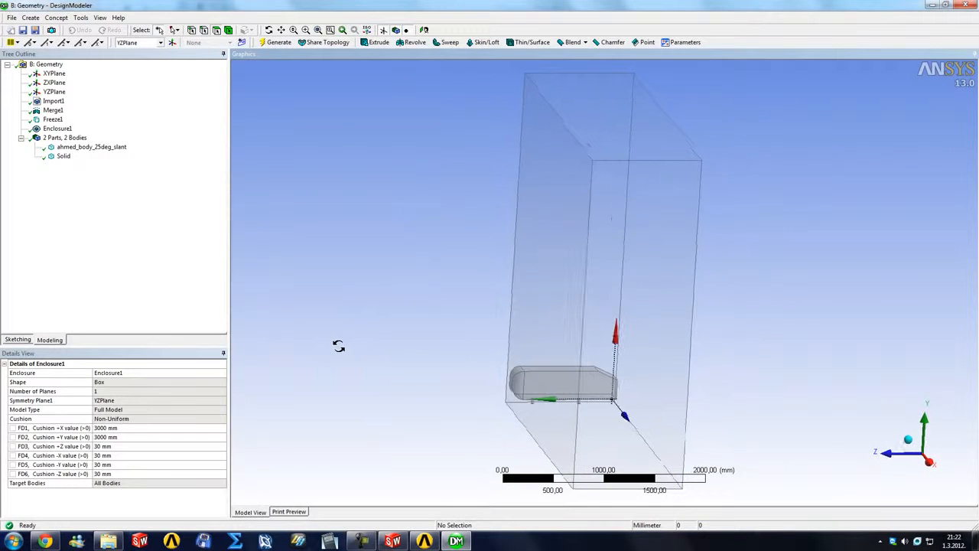
pyautogui.click(115, 446)
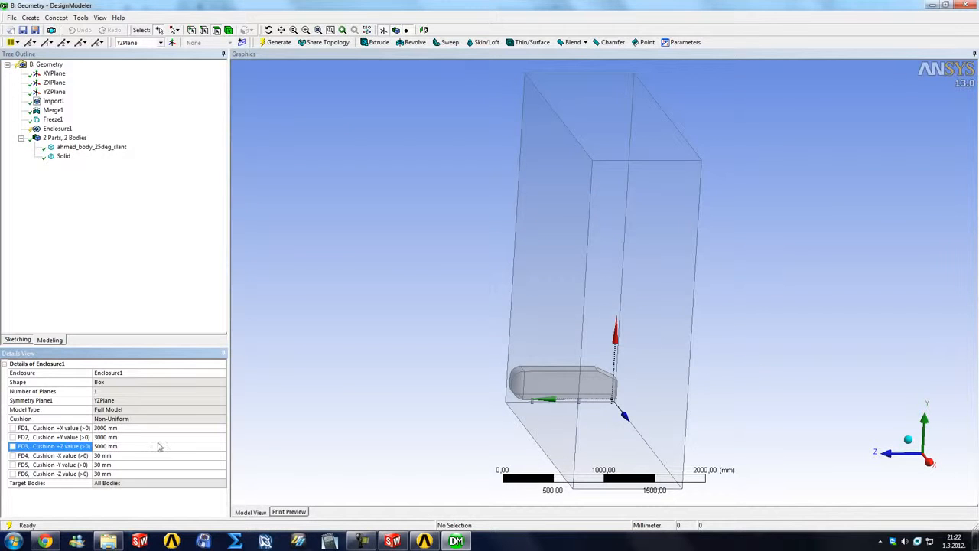
pyautogui.click(114, 474)
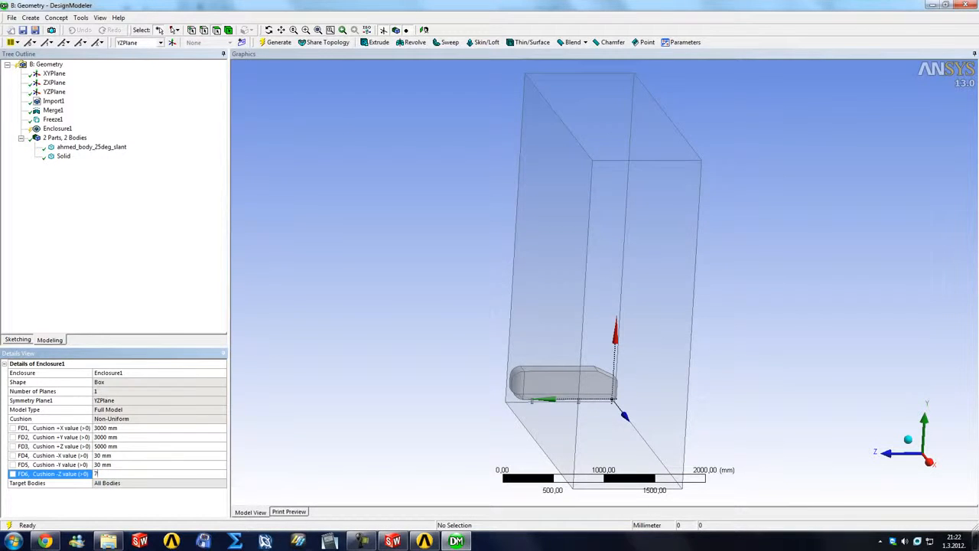
pyautogui.click(275, 42)
pyautogui.moveTo(531, 306); pyautogui.dragTo(601, 312, button='middle')
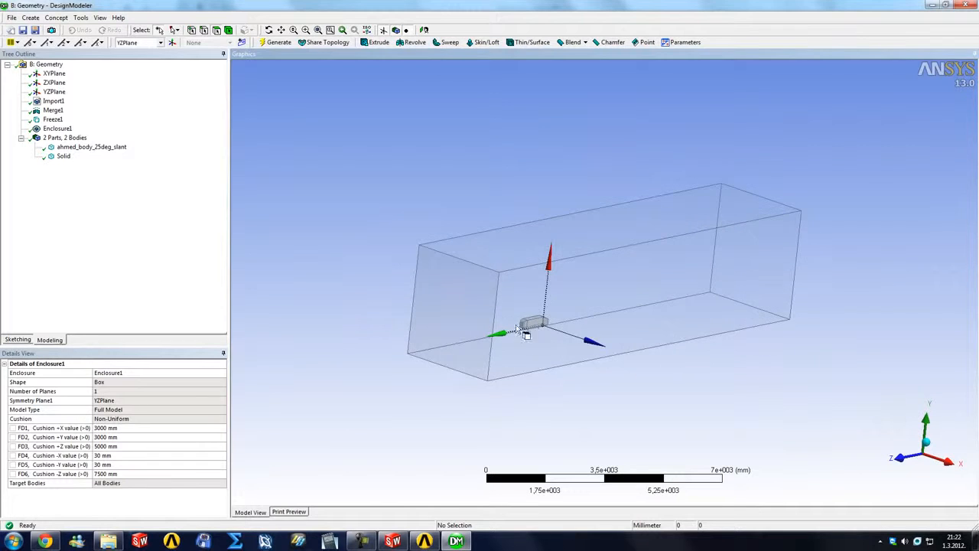
# Step: Try to set the enclosure's -Y cushion to 0 to close the gap between the body's legs and the domain floor
pyautogui.scroll(8, 545, 340)
pyautogui.scroll(7, 627, 328)
pyautogui.scroll(-2, 653, 349)
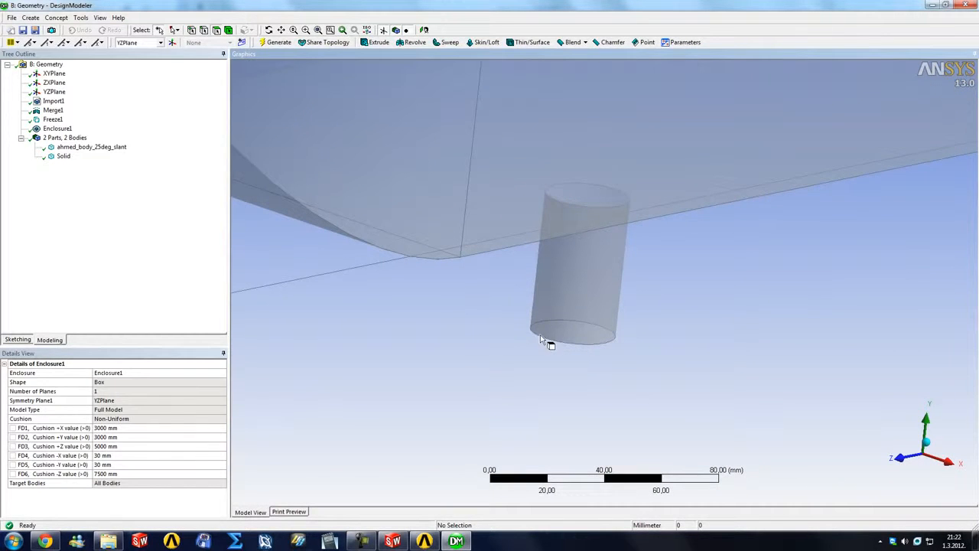
pyautogui.scroll(-2, 568, 328)
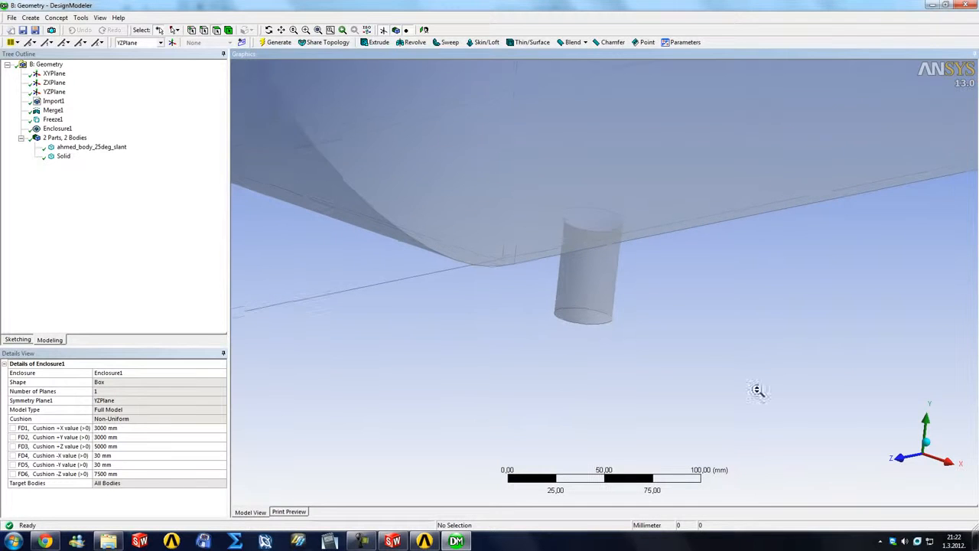
pyautogui.click(901, 462)
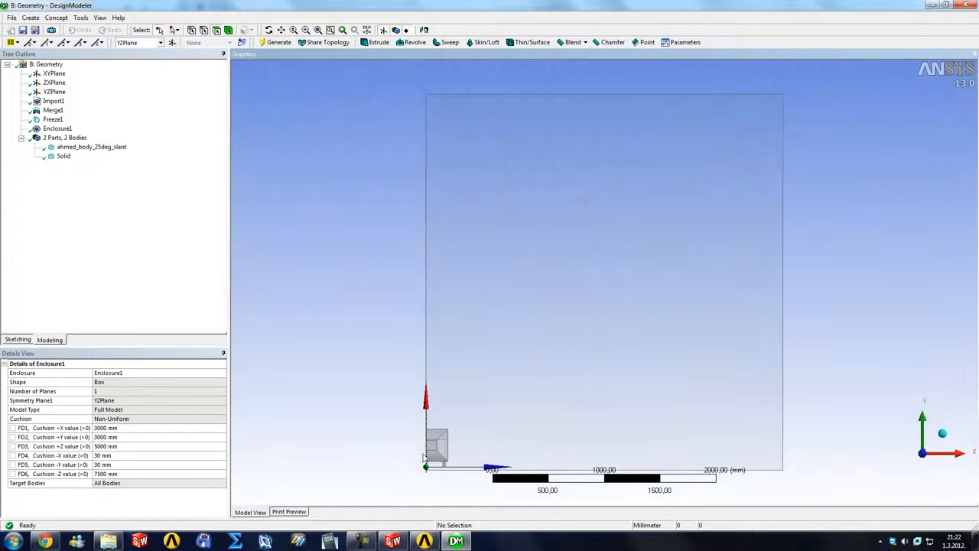
pyautogui.scroll(5, 444, 467)
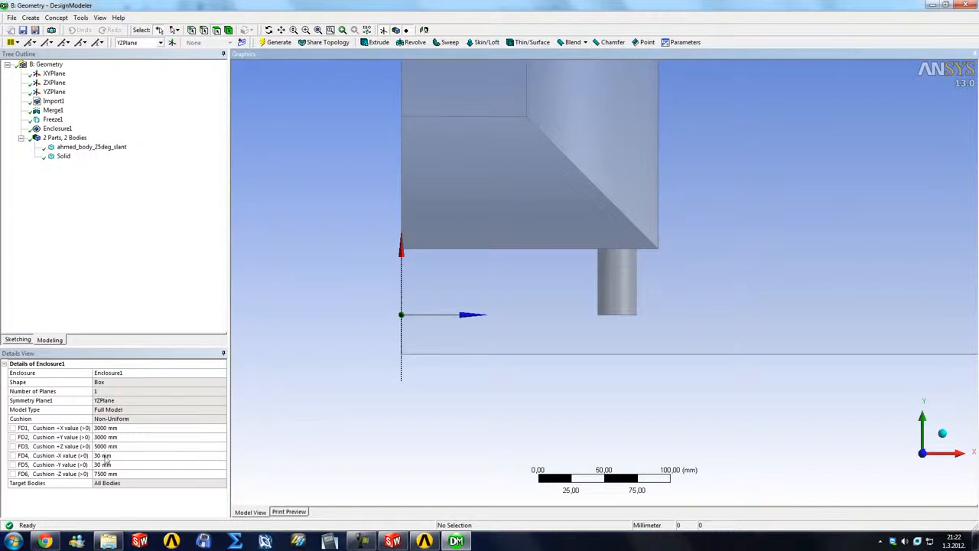
pyautogui.click(116, 465)
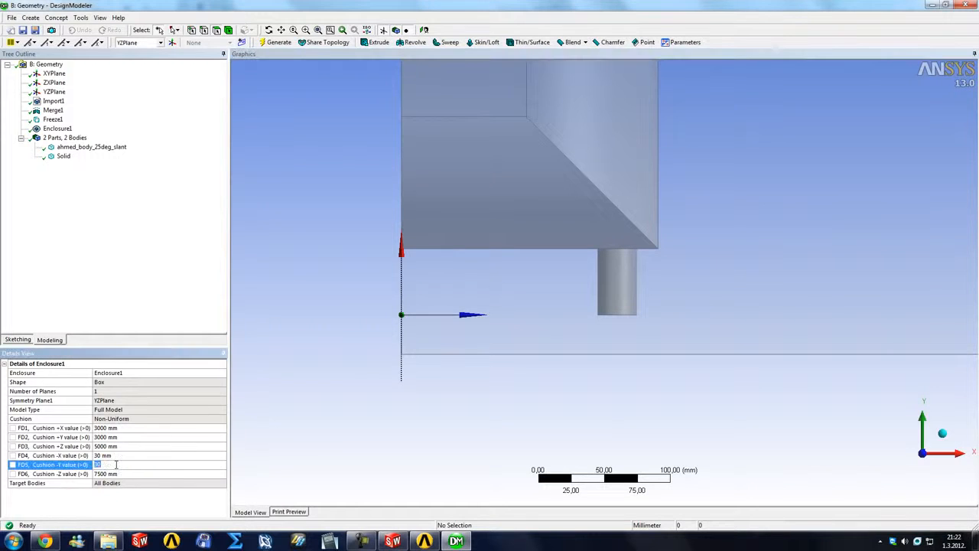
pyautogui.write('0')
pyautogui.press('Return')
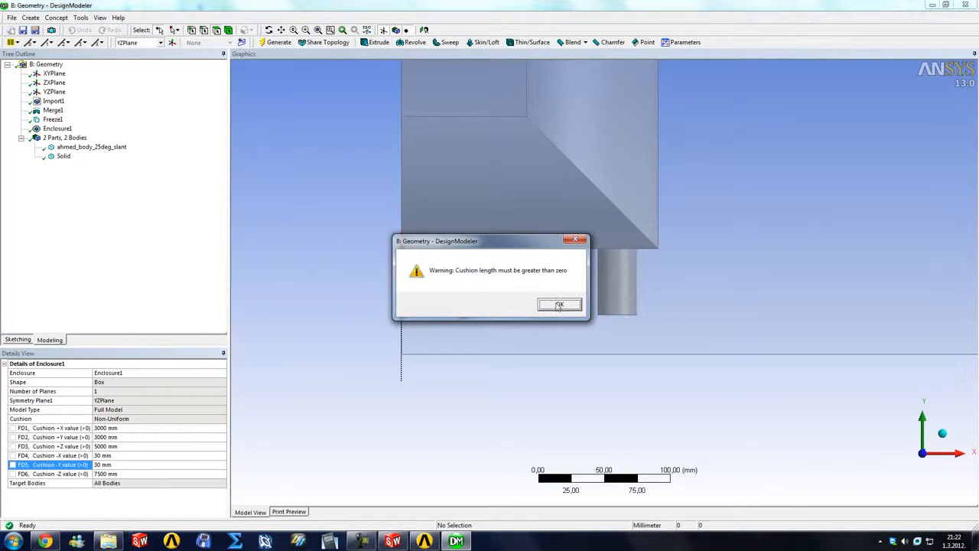
pyautogui.click(558, 305)
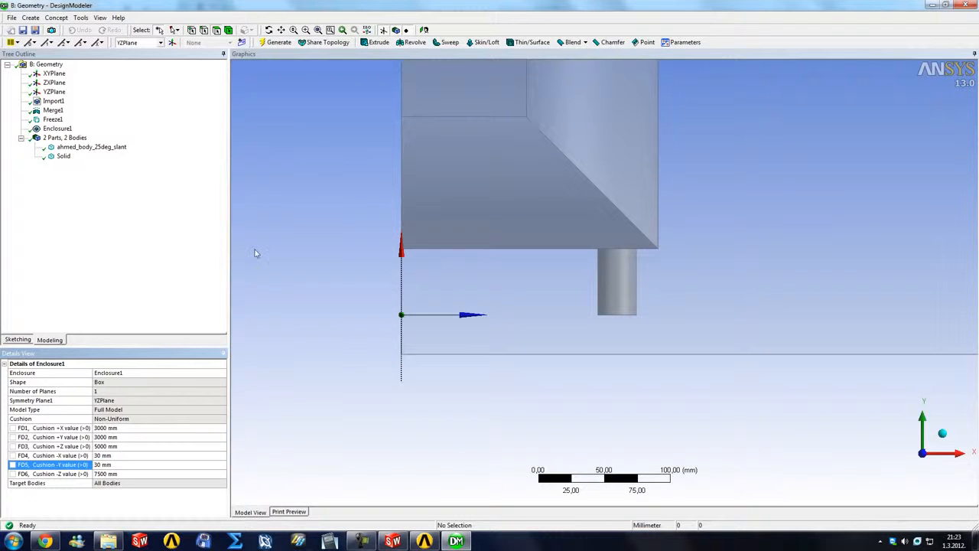
# Step: Reopen the enclosure for editing, set its number of planes to 2 and assign ZXPlane as the second symmetry plane
pyautogui.moveTo(520, 306); pyautogui.dragTo(498, 326, button='middle')
pyautogui.scroll(-5, 501, 327)
pyautogui.scroll(-1, 752, 422)
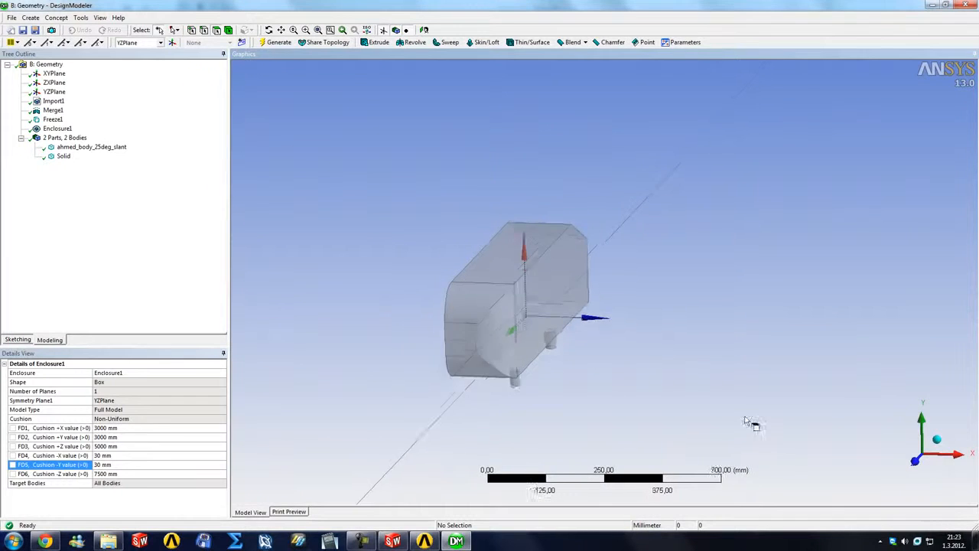
pyautogui.scroll(-6, 753, 424)
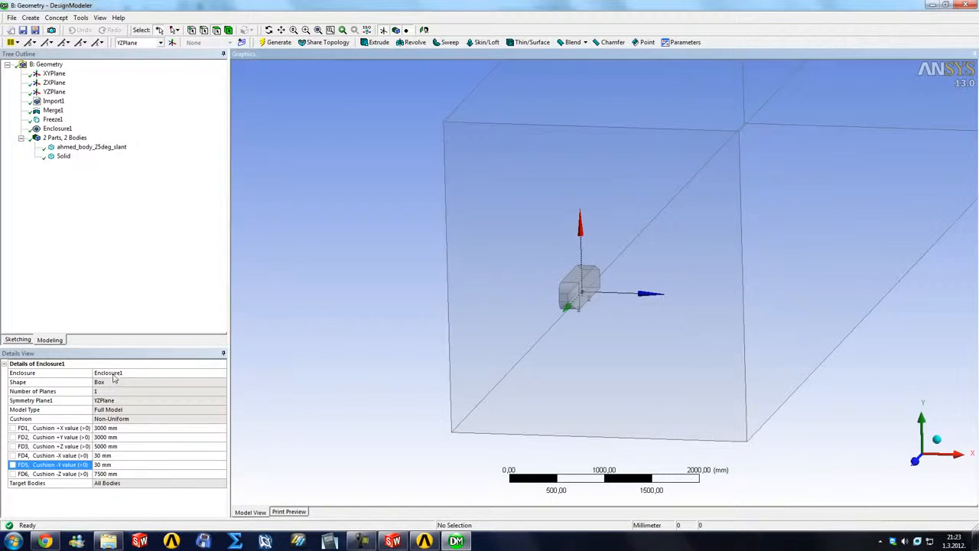
pyautogui.rightClick(58, 129)
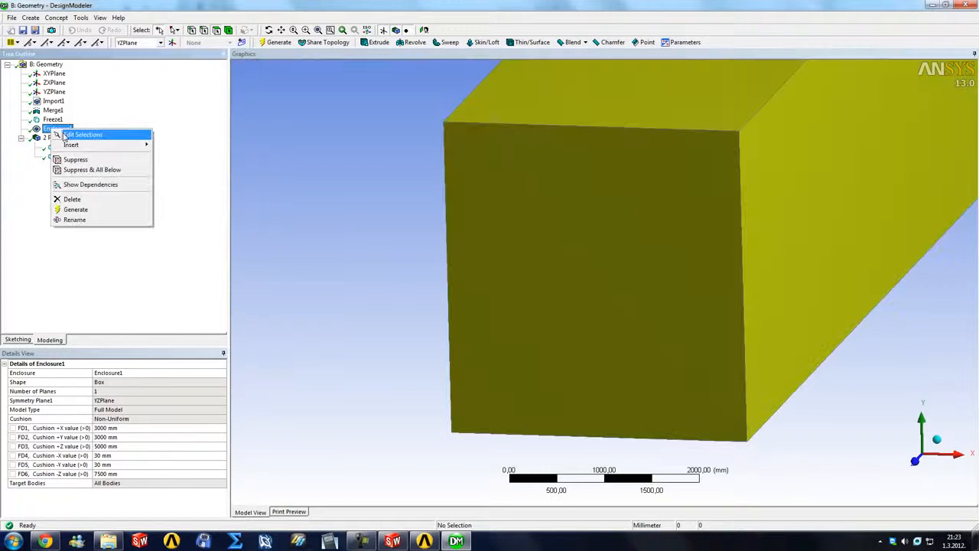
pyautogui.click(86, 134)
pyautogui.click(141, 392)
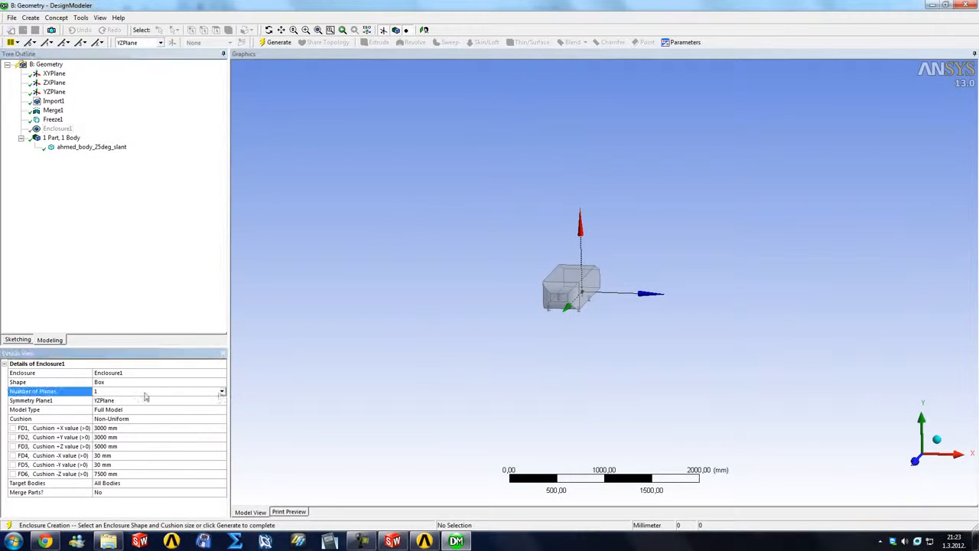
pyautogui.click(221, 394)
pyautogui.click(177, 416)
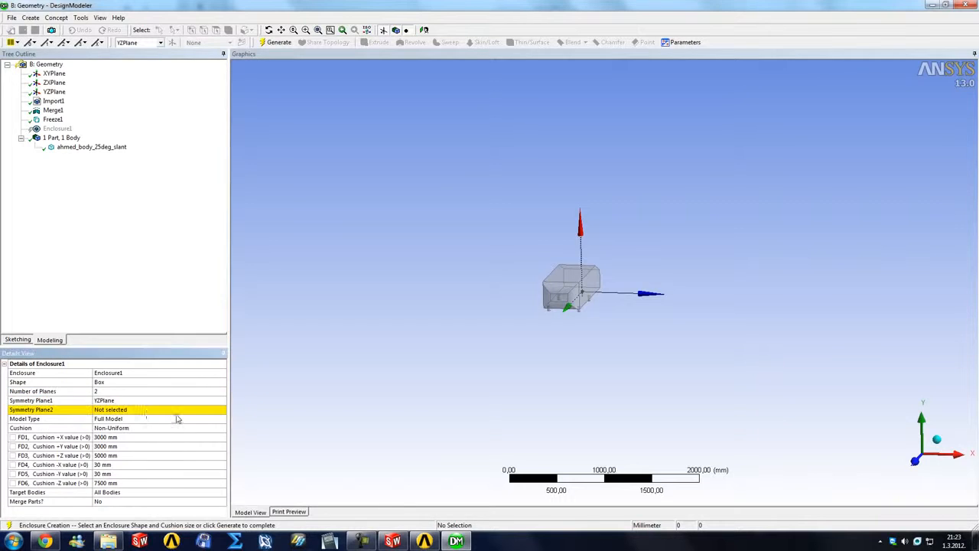
pyautogui.click(140, 411)
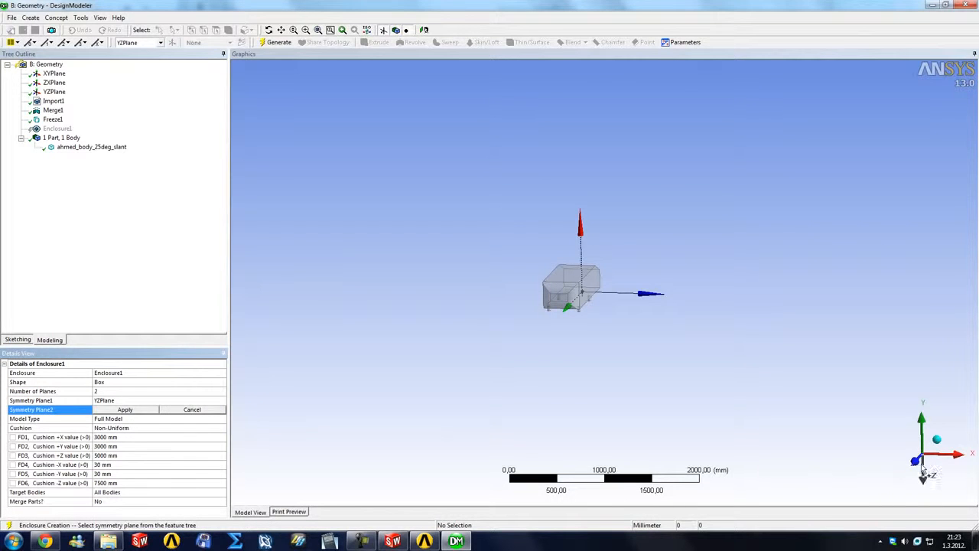
pyautogui.click(51, 83)
pyautogui.click(122, 410)
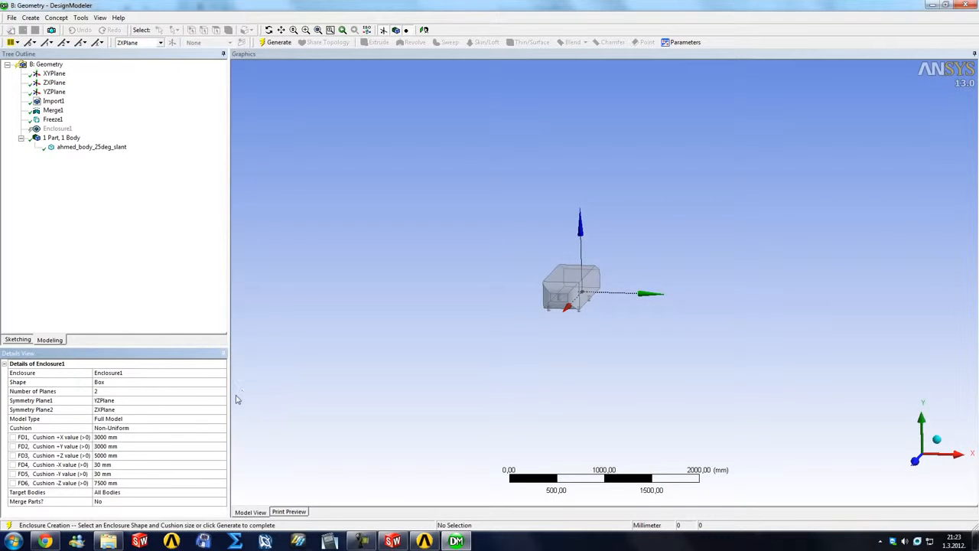
# Step: Set the enclosure's -Y cushion to 50000 mm and generate it with both symmetry planes
pyautogui.click(110, 464)
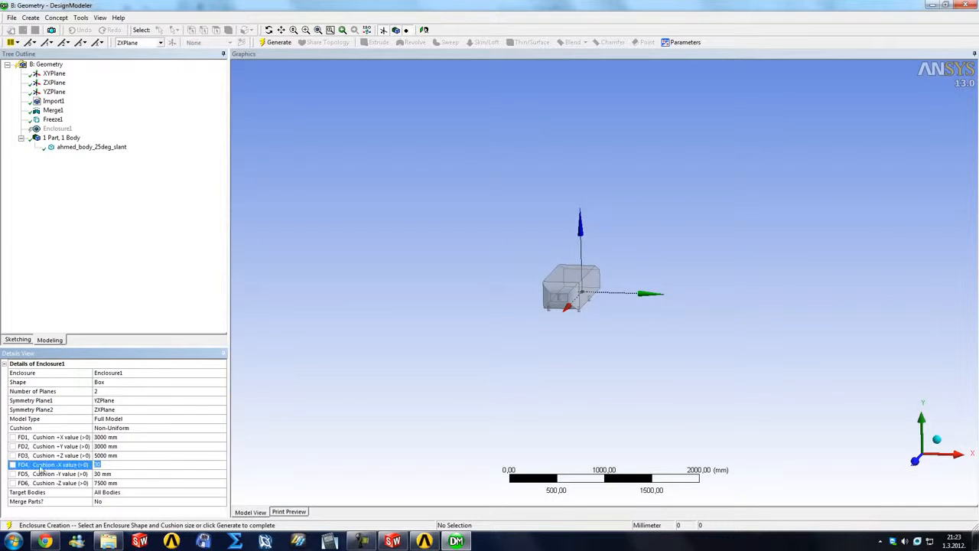
pyautogui.click(123, 474)
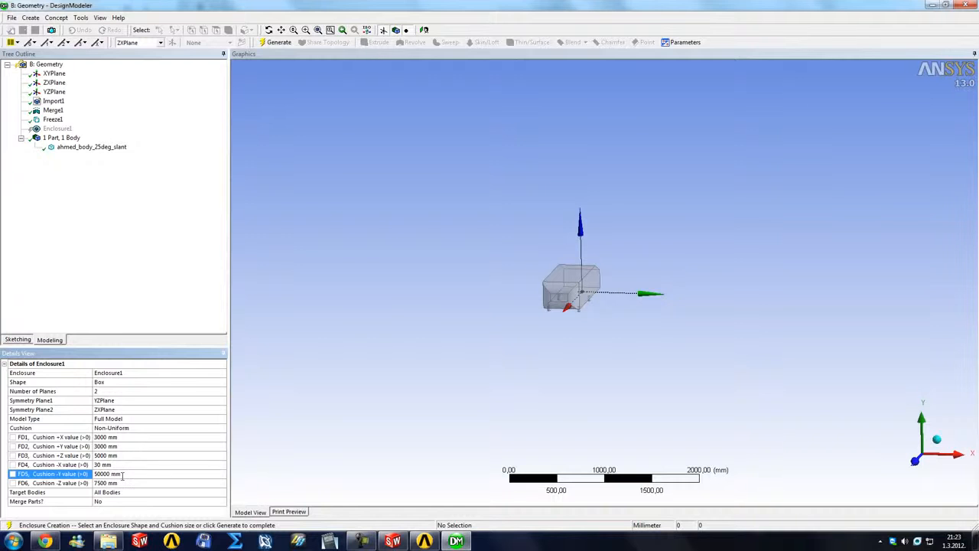
pyautogui.click(276, 42)
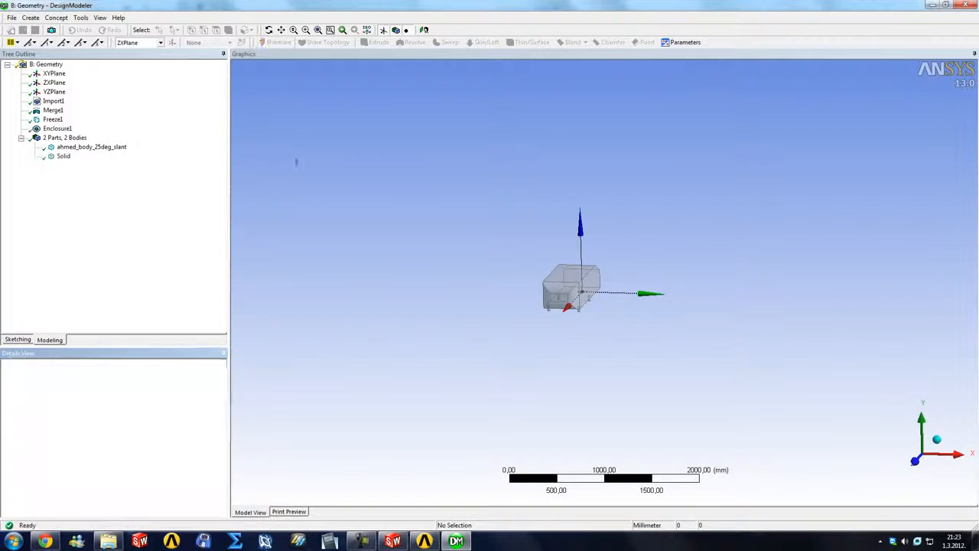
# Step: Examine where the legs meet the domain floor and view the whole enclosure from several angles
pyautogui.click(915, 464)
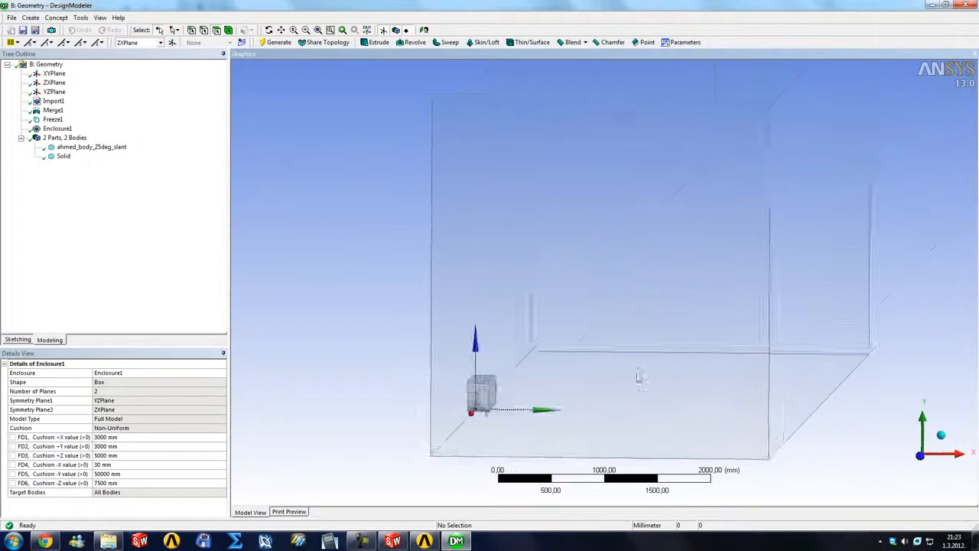
pyautogui.moveTo(403, 443); pyautogui.dragTo(511, 482, button='right')
pyautogui.moveTo(475, 261); pyautogui.dragTo(597, 315, button='right')
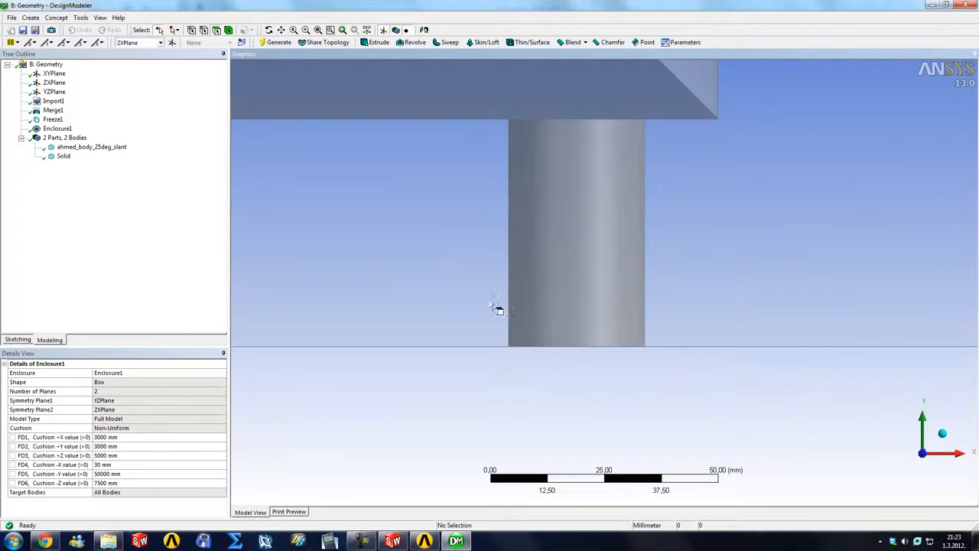
pyautogui.moveTo(493, 298); pyautogui.dragTo(540, 322, button='right')
pyautogui.scroll(-4, 647, 371)
pyautogui.scroll(-2, 650, 373)
pyautogui.rightClick(650, 373)
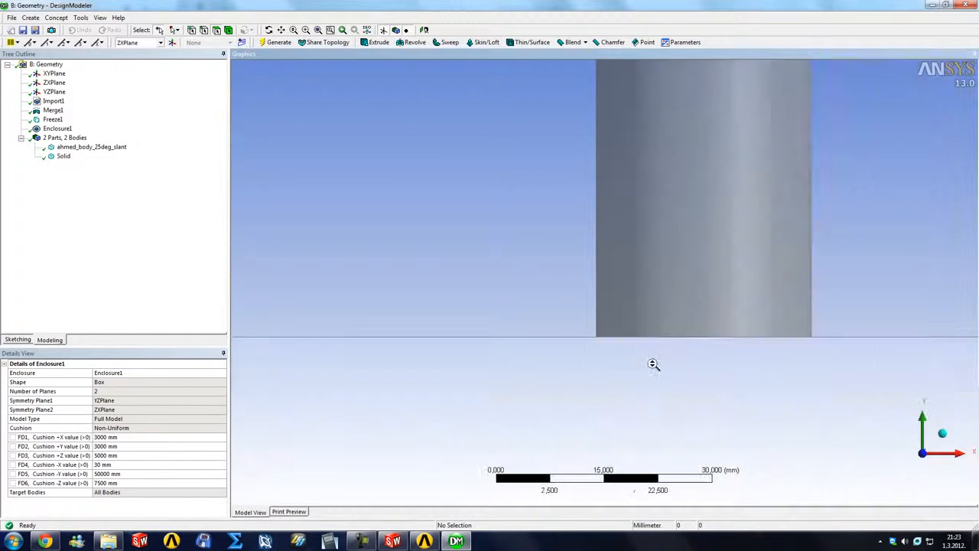
pyautogui.click(695, 436)
pyautogui.moveTo(542, 367); pyautogui.dragTo(359, 398, button='middle')
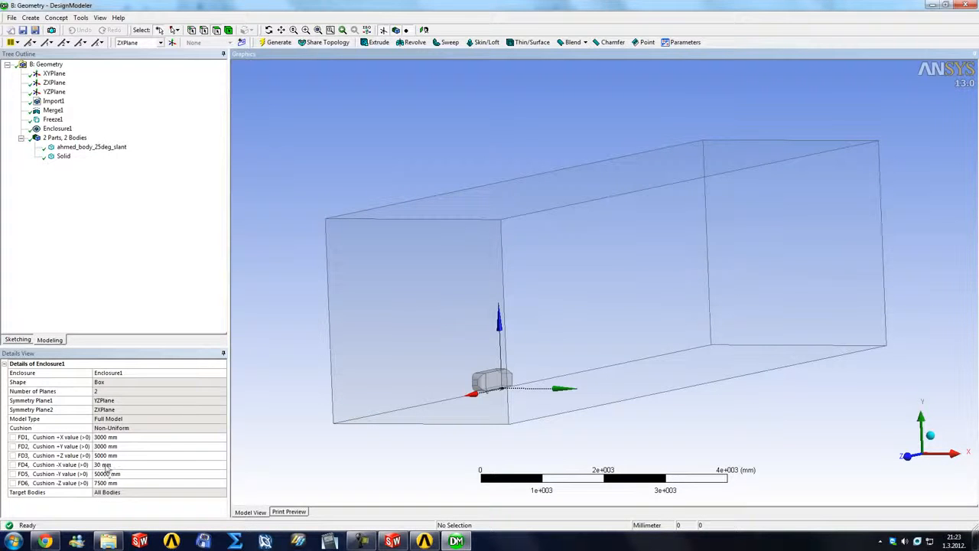
pyautogui.moveTo(414, 395); pyautogui.dragTo(535, 336, button='middle')
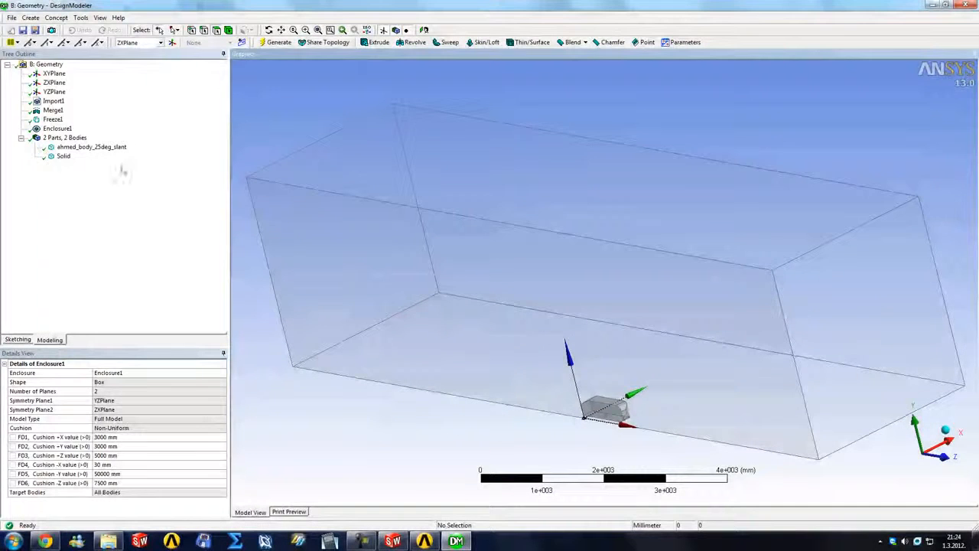
# Step: Rename the enclosure's Solid body as air
pyautogui.click(63, 156)
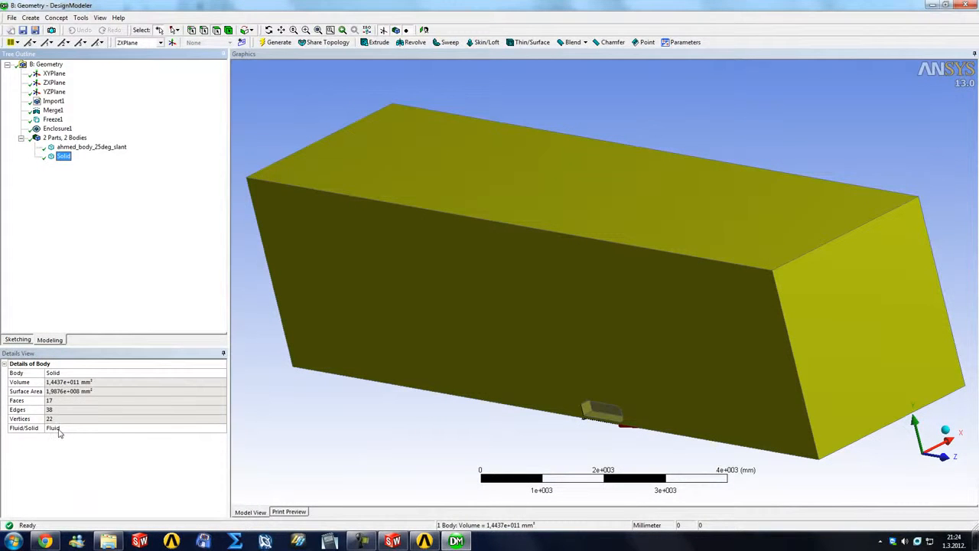
pyautogui.click(71, 373)
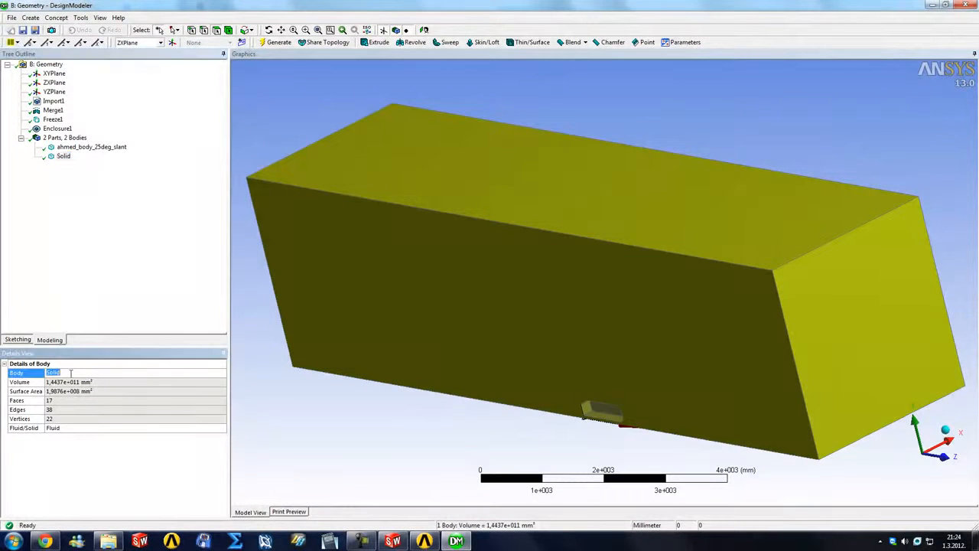
pyautogui.write('air')
pyautogui.press('Return')
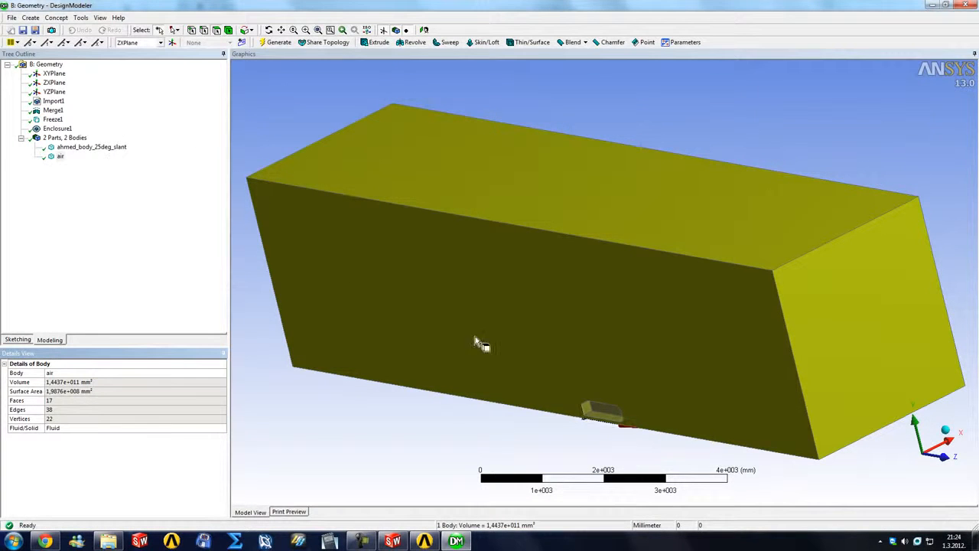
# Step: Inspect the Ahmed body and the surrounding air body by selecting each of them in turn
pyautogui.click(82, 148)
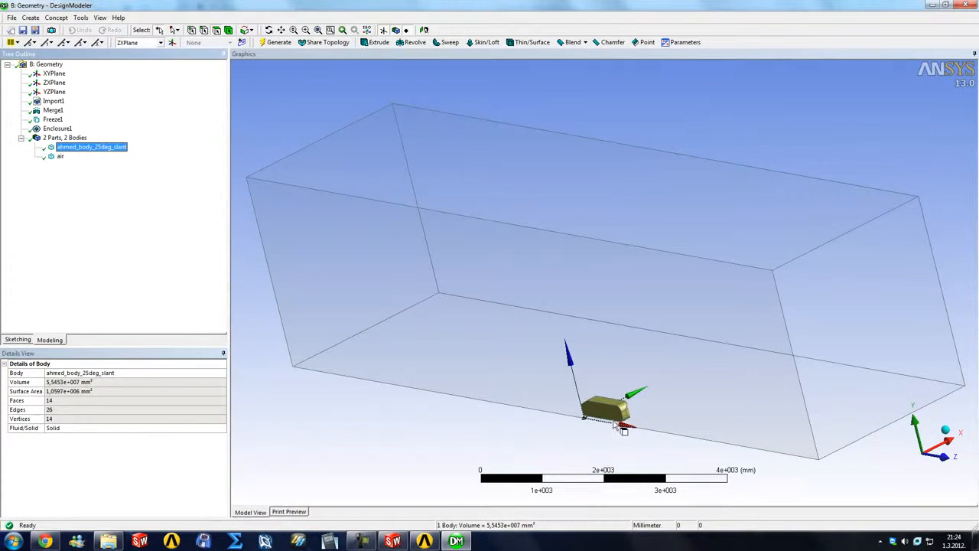
pyautogui.click(59, 156)
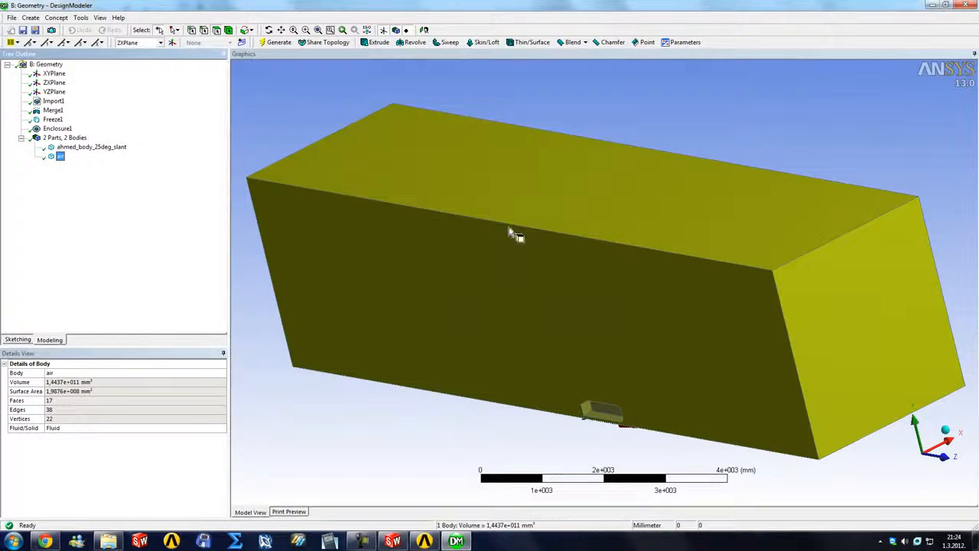
pyautogui.scroll(5, 604, 405)
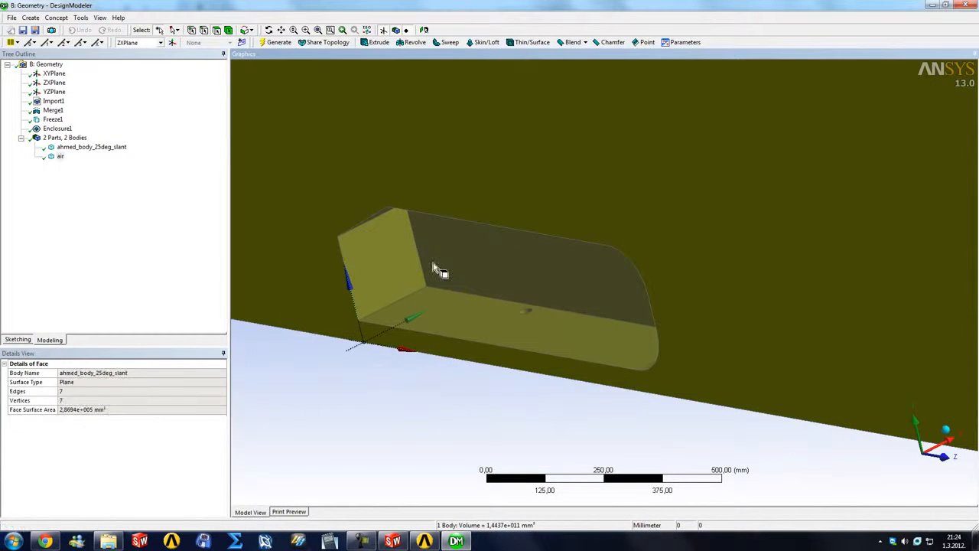
pyautogui.click(443, 272)
pyautogui.scroll(-3, 390, 273)
pyautogui.click(59, 156)
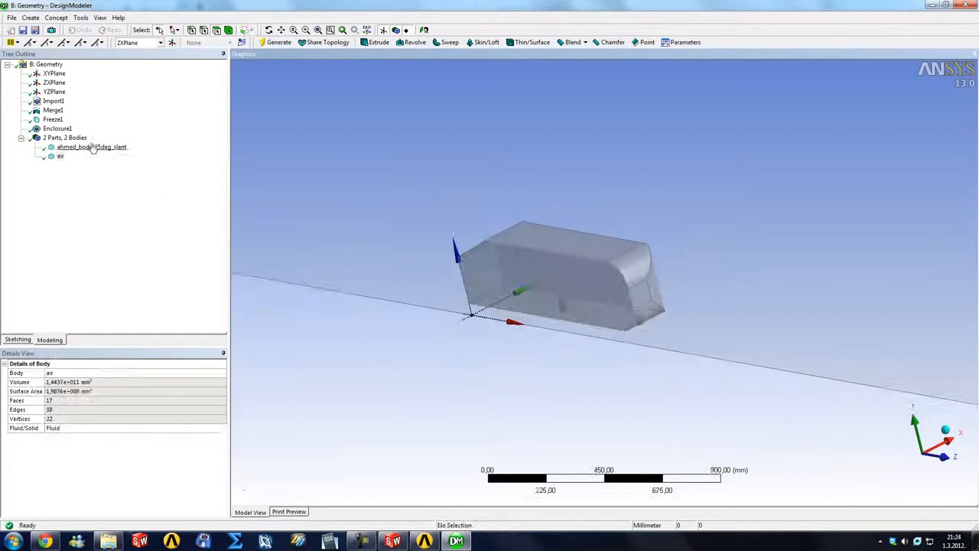
# Step: Create a Boolean feature and set its operation to Subtract
pyautogui.click(31, 18)
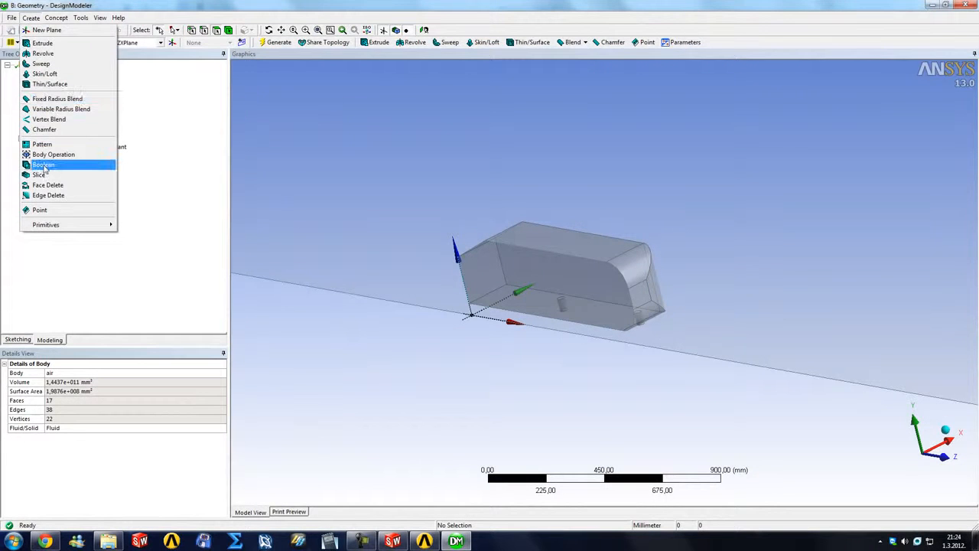
pyautogui.click(71, 165)
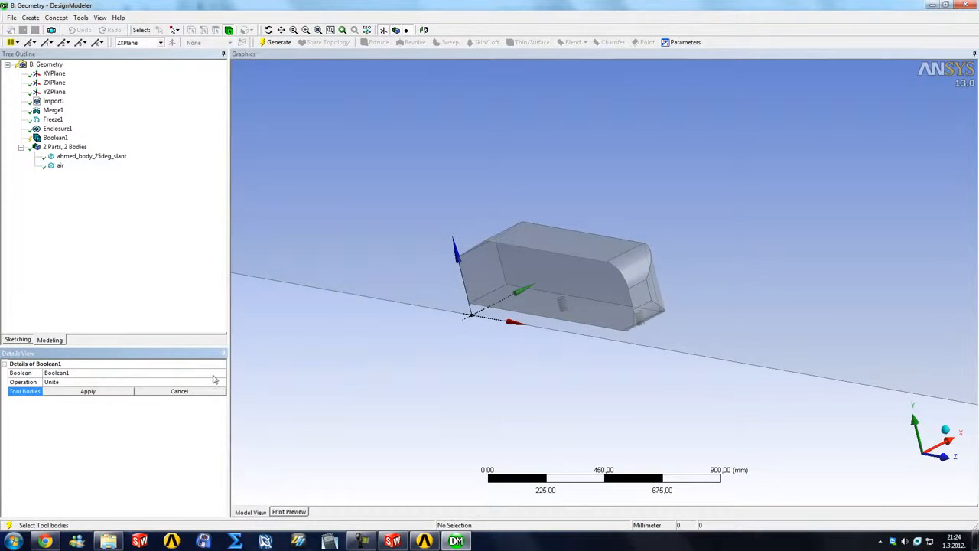
pyautogui.click(214, 382)
pyautogui.click(221, 382)
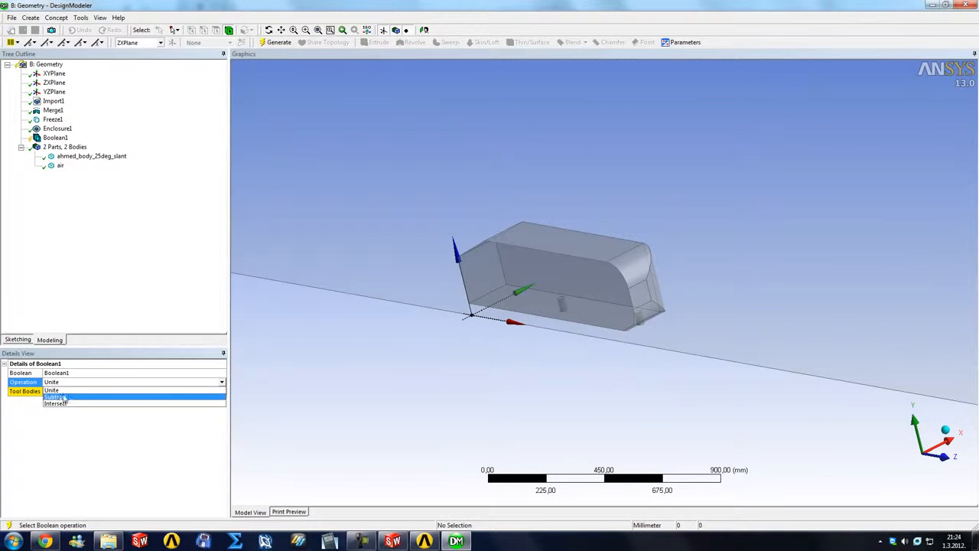
pyautogui.click(61, 397)
pyautogui.click(92, 392)
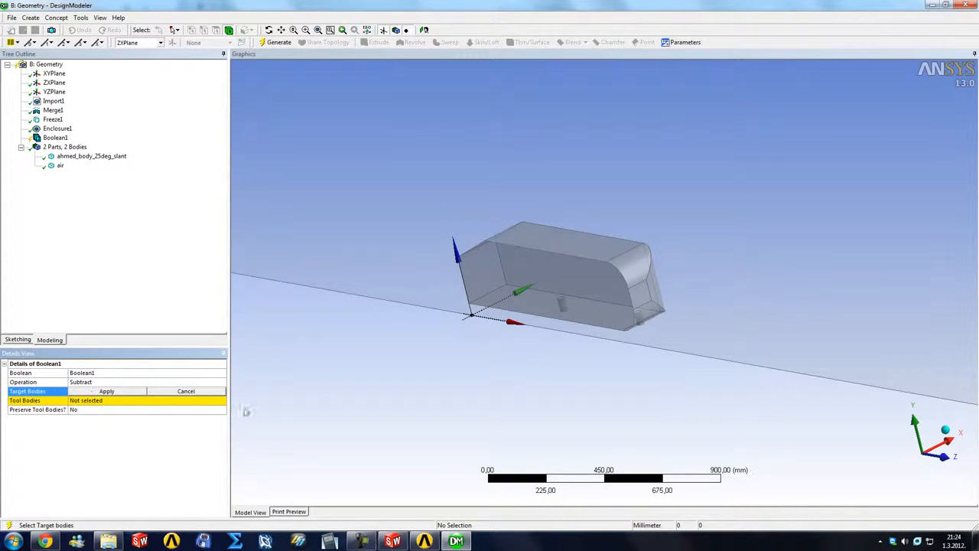
# Step: Assign air as the Boolean's target body and ahmed_body_25deg_slant as its tool body, and generate the subtraction
pyautogui.click(292, 210)
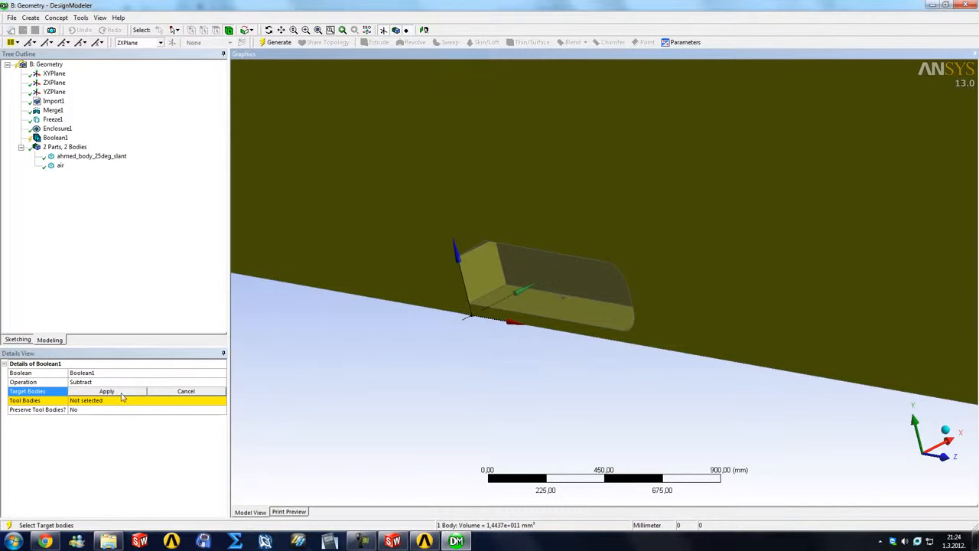
pyautogui.click(119, 393)
pyautogui.click(80, 402)
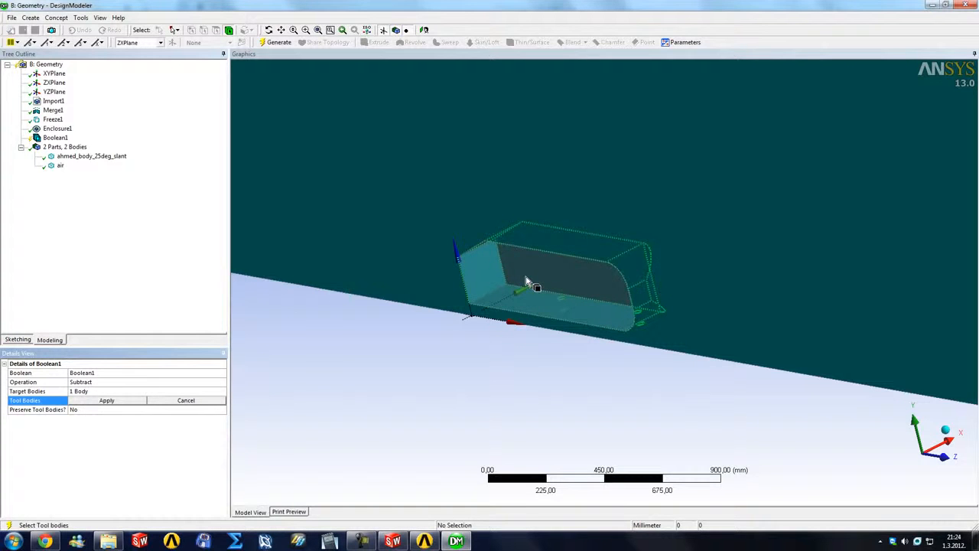
pyautogui.click(528, 282)
pyautogui.click(78, 157)
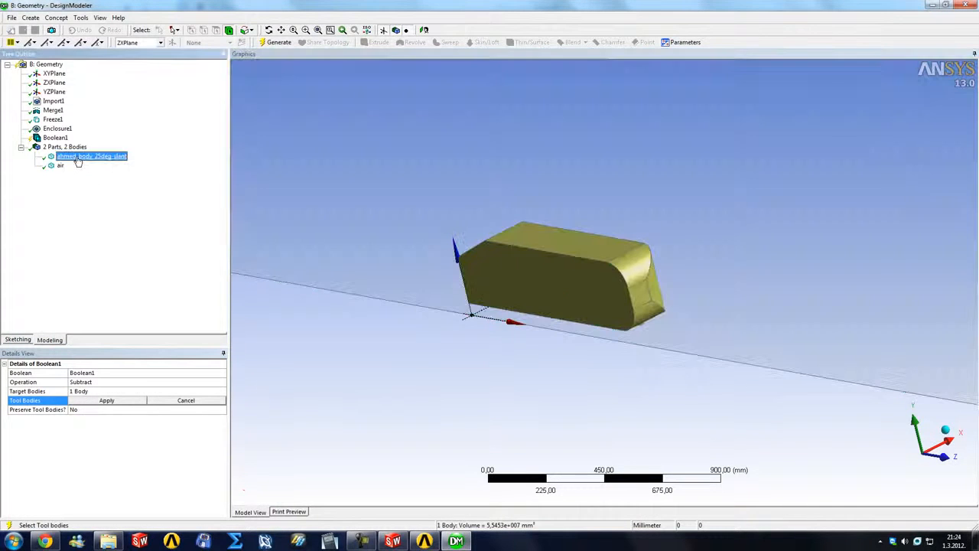
pyautogui.click(106, 400)
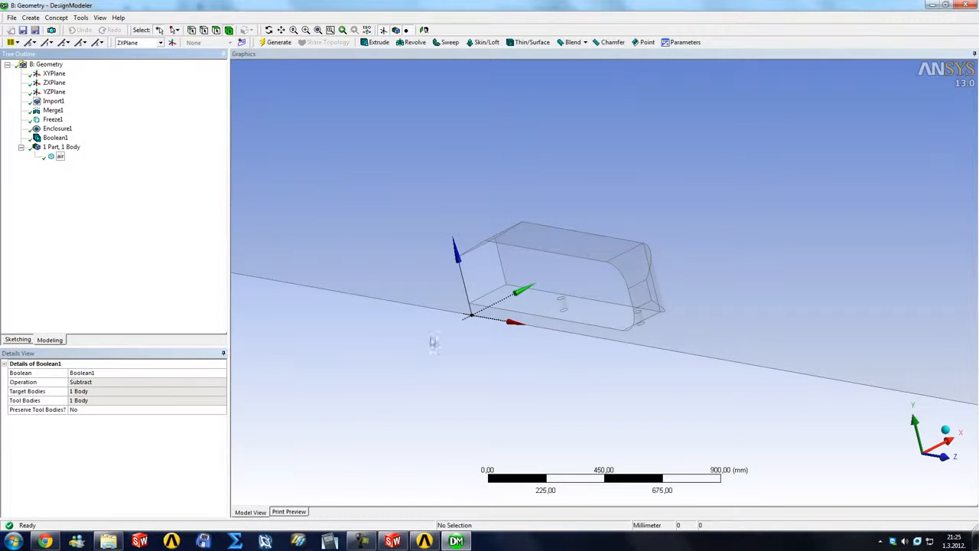
# Step: Examine the cavity the Ahmed body leaves in the air domain, including its underside and leg holes
pyautogui.scroll(-3, 441, 360)
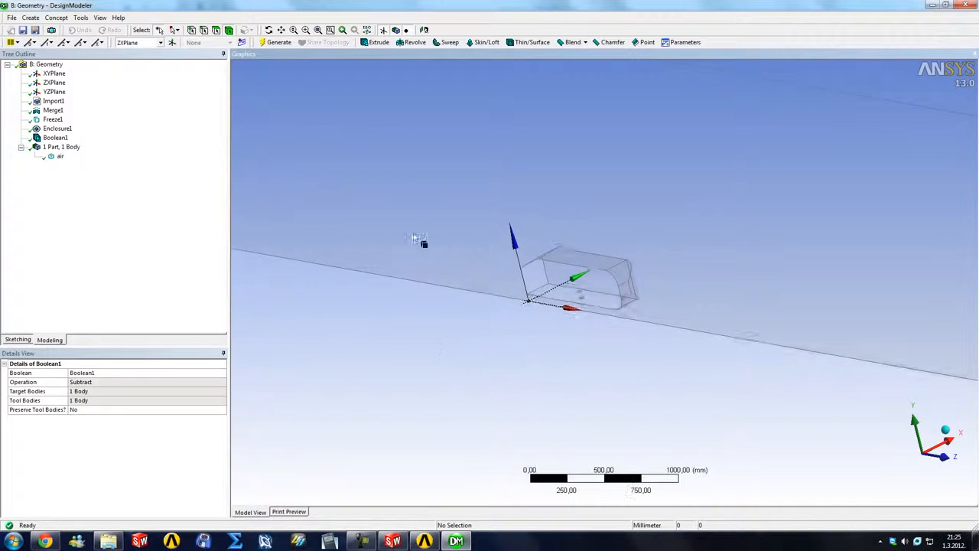
pyautogui.click(427, 257)
pyautogui.scroll(-1, 448, 298)
pyautogui.scroll(5, 574, 279)
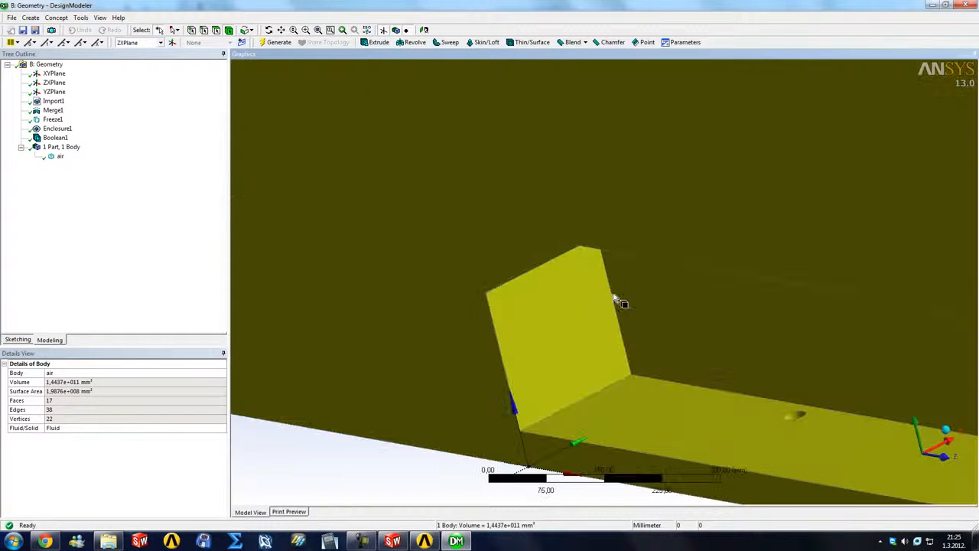
pyautogui.moveTo(760, 385); pyautogui.dragTo(666, 344, button='middle')
pyautogui.scroll(-5, 634, 376)
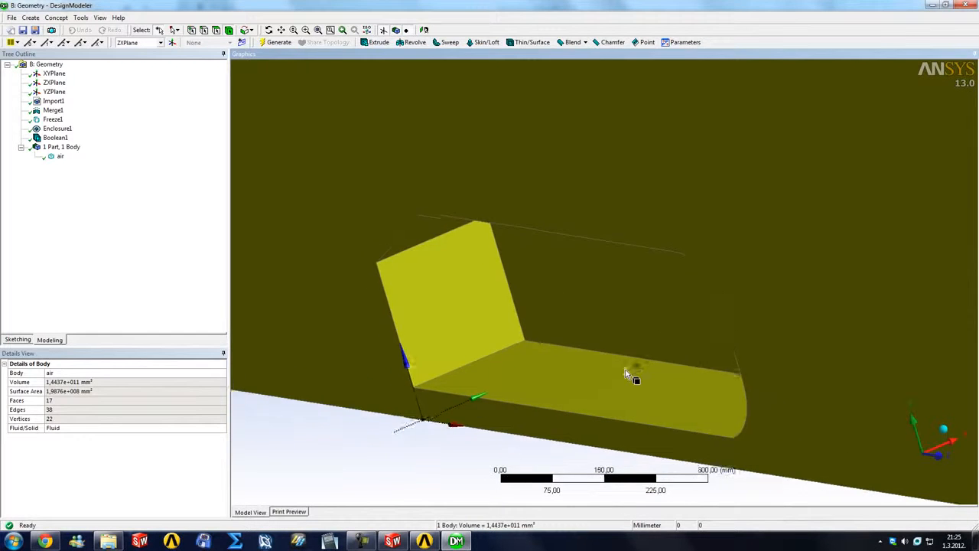
pyautogui.scroll(-2, 577, 322)
pyautogui.moveTo(681, 277); pyautogui.dragTo(744, 270, button='middle')
pyautogui.moveTo(645, 243); pyautogui.dragTo(800, 310, button='right')
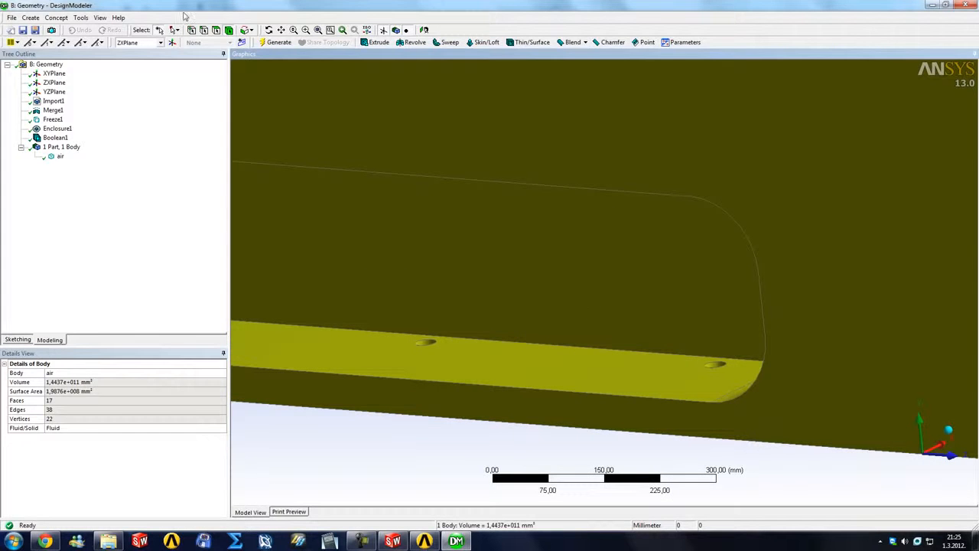
# Step: Select the cavity's side, slant, rear and leg faces and inspect the highlighted car shape from several angles
pyautogui.click(436, 237)
pyautogui.keyDown('ctrl'); pyautogui.click(430, 353); pyautogui.keyUp('ctrl')
pyautogui.keyDown('ctrl'); pyautogui.click(711, 362); pyautogui.keyUp('ctrl')
pyautogui.scroll(-5, 455, 294)
pyautogui.keyDown('ctrl'); pyautogui.click(382, 271); pyautogui.keyUp('ctrl')
pyautogui.moveTo(467, 274); pyautogui.dragTo(453, 256, button='middle')
pyautogui.scroll(-5, 442, 253)
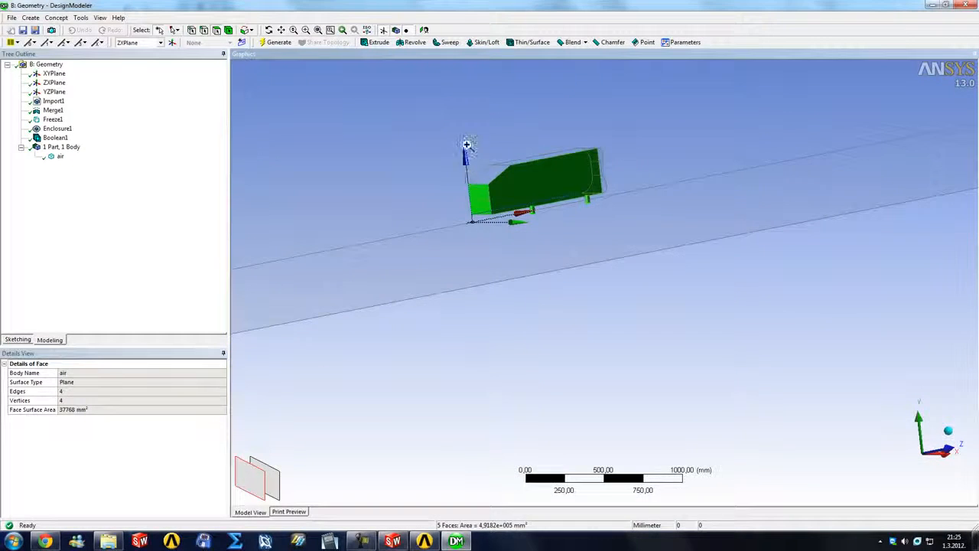
pyautogui.moveTo(464, 149); pyautogui.dragTo(559, 192, button='right')
pyautogui.keyDown('ctrl'); pyautogui.click(472, 273); pyautogui.keyUp('ctrl')
pyautogui.keyDown('ctrl'); pyautogui.click(606, 221); pyautogui.keyUp('ctrl')
pyautogui.scroll(-8, 581, 285)
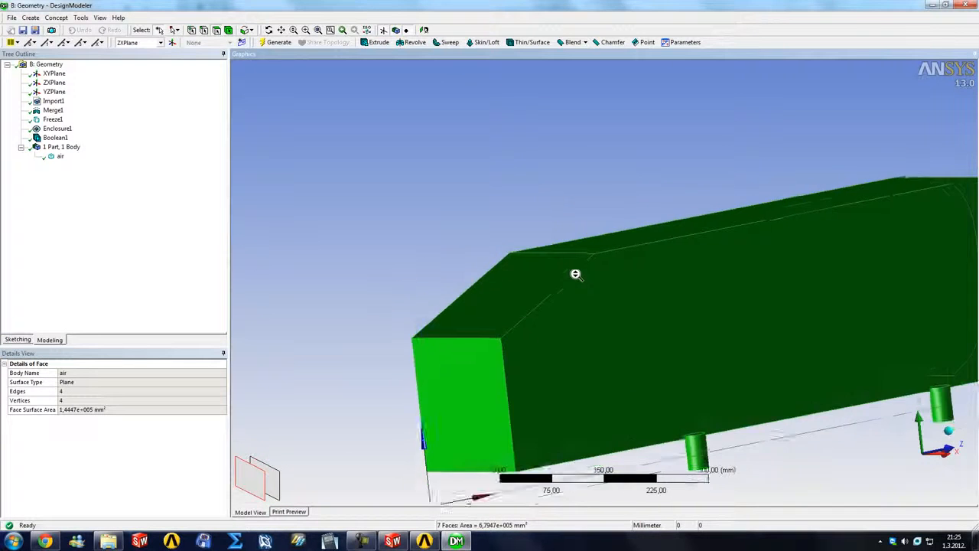
pyautogui.moveTo(607, 284); pyautogui.dragTo(611, 306, button='middle')
pyautogui.scroll(-5, 612, 306)
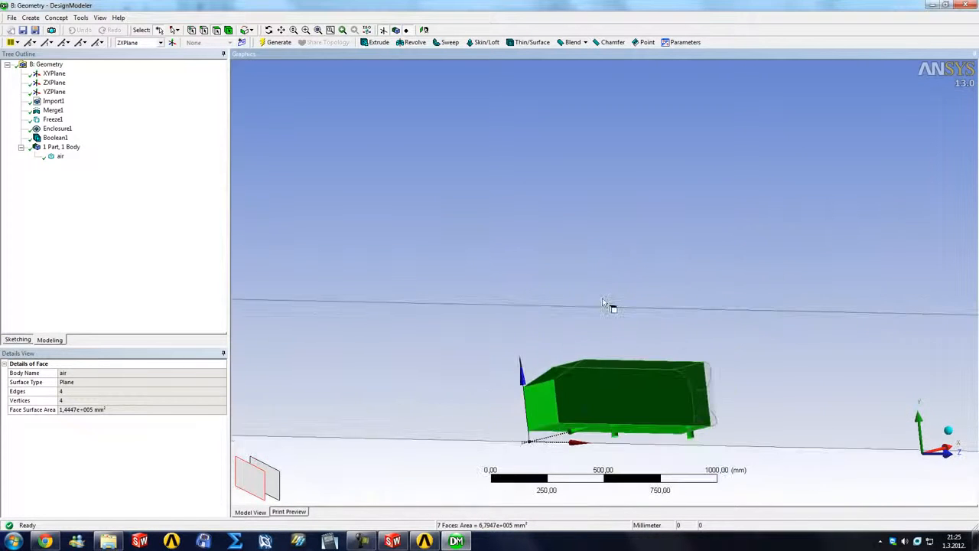
# Step: Clear the face selection, check the single air body and view the entire flow domain
pyautogui.click(507, 414)
pyautogui.moveTo(520, 282); pyautogui.dragTo(673, 396, button='right')
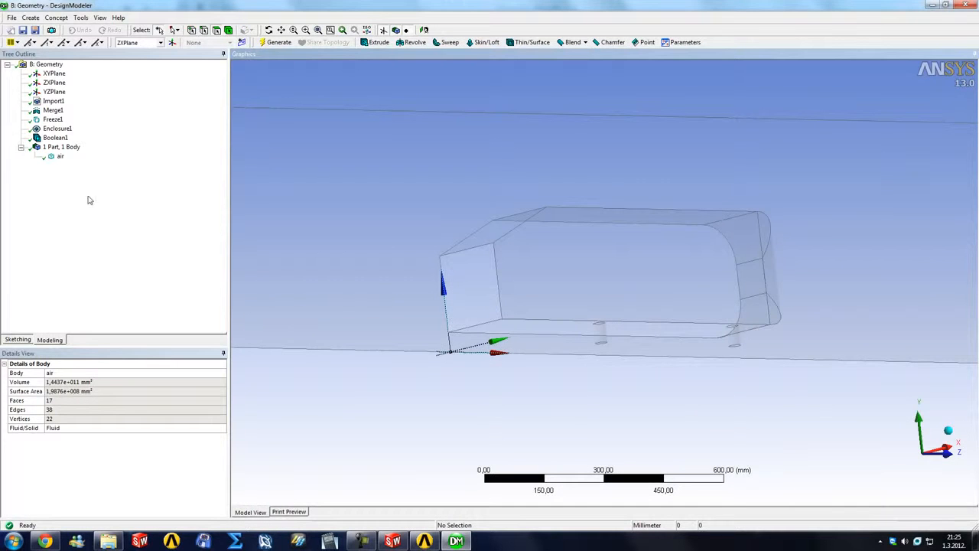
pyautogui.click(60, 156)
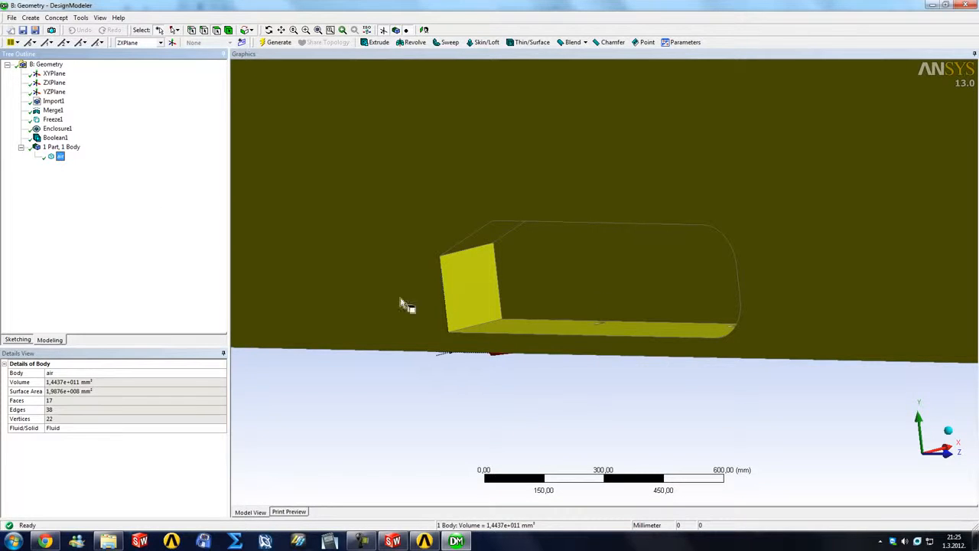
pyautogui.click(426, 390)
pyautogui.scroll(-6, 426, 390)
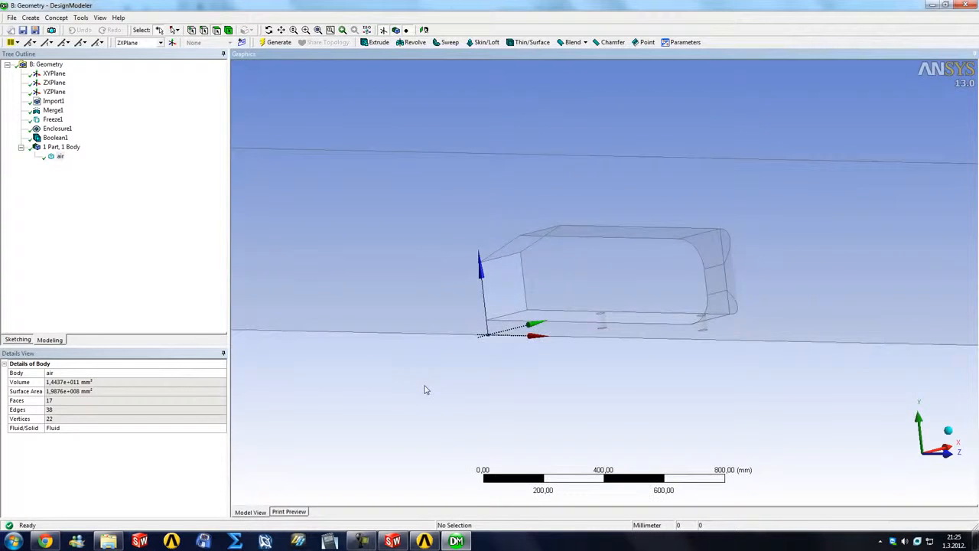
pyautogui.scroll(-3, 444, 347)
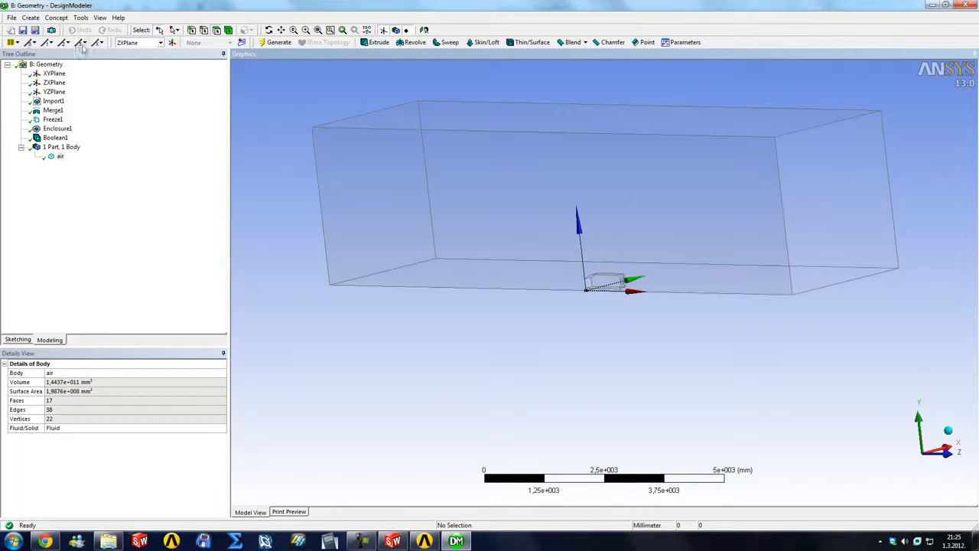
# Step: Save the Workbench project as ahmed_body in the tutorial folder on the desktop
pyautogui.click(23, 31)
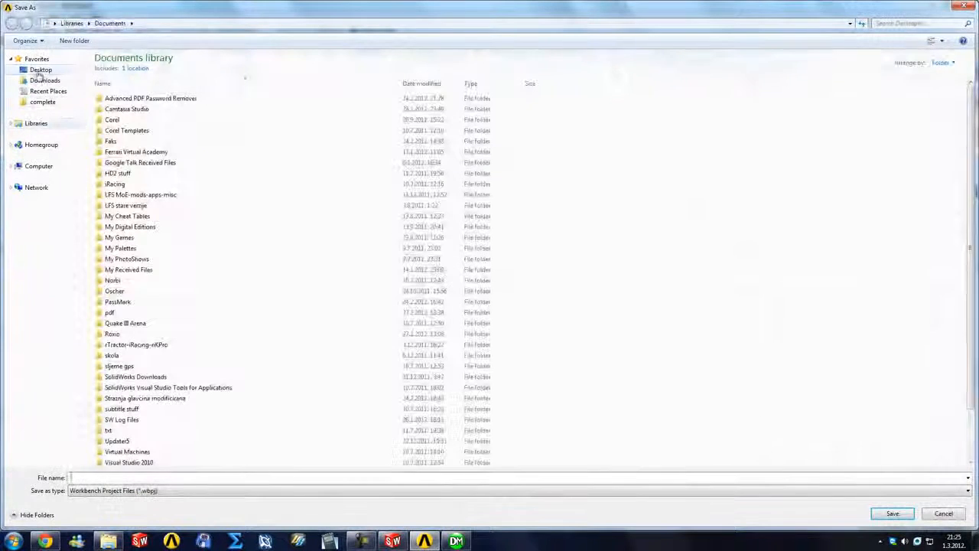
pyautogui.doubleClick(150, 101)
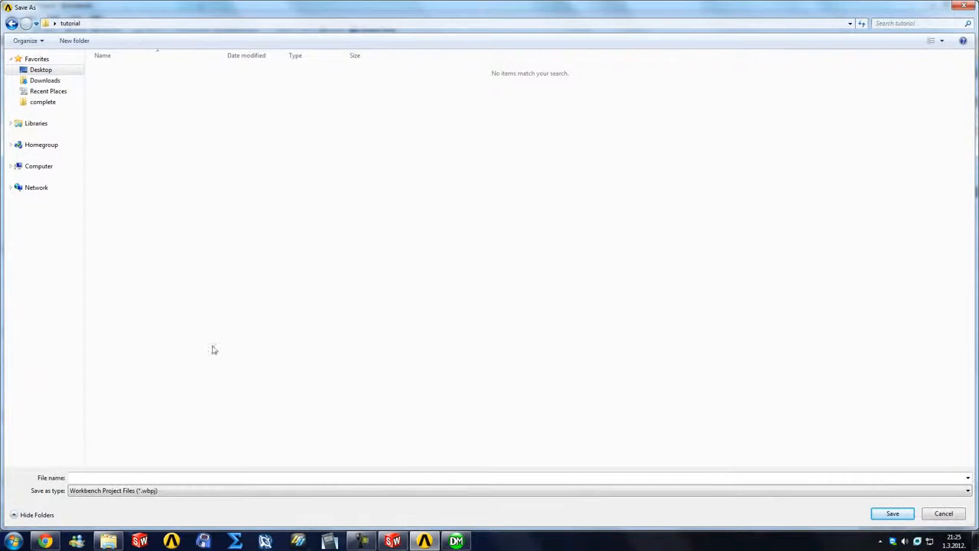
pyautogui.click(179, 477)
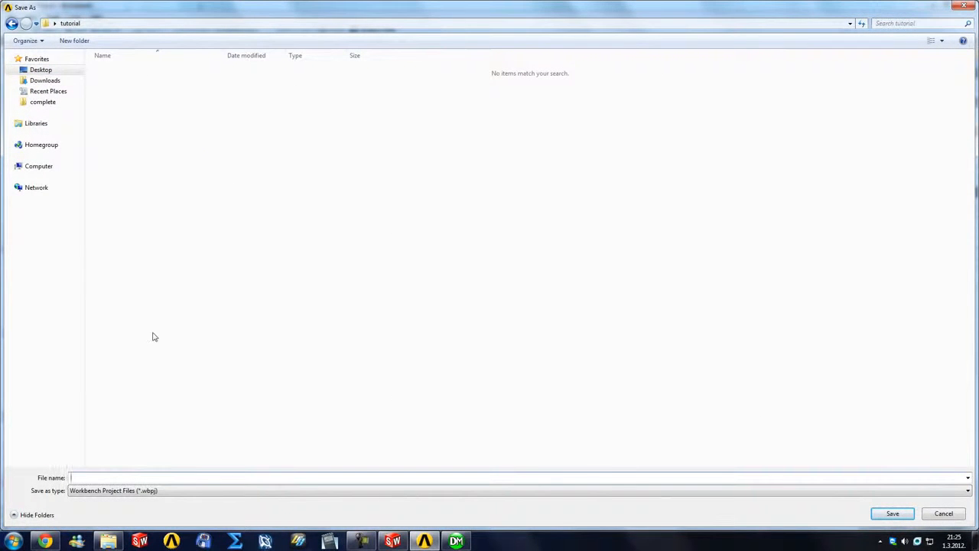
pyautogui.write('ahmed_body')
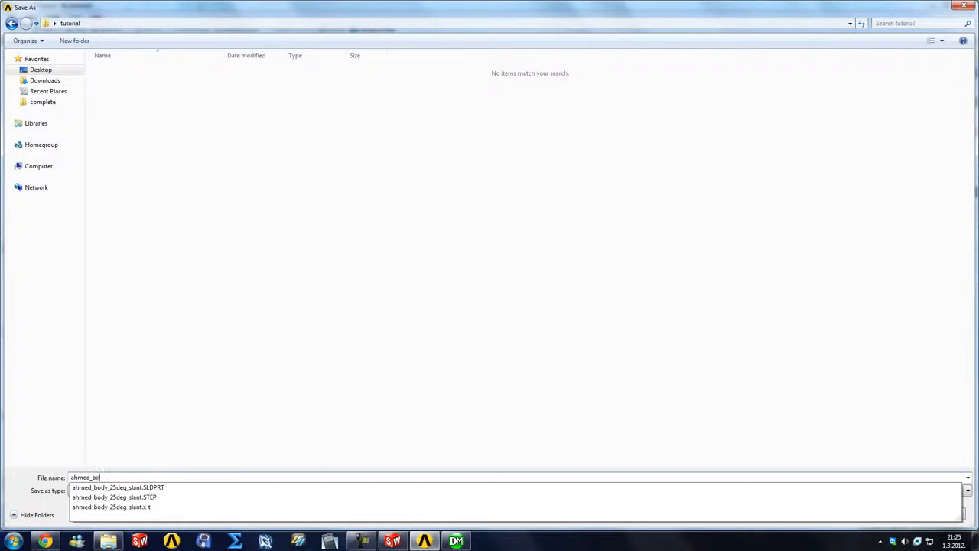
pyautogui.press('Return')
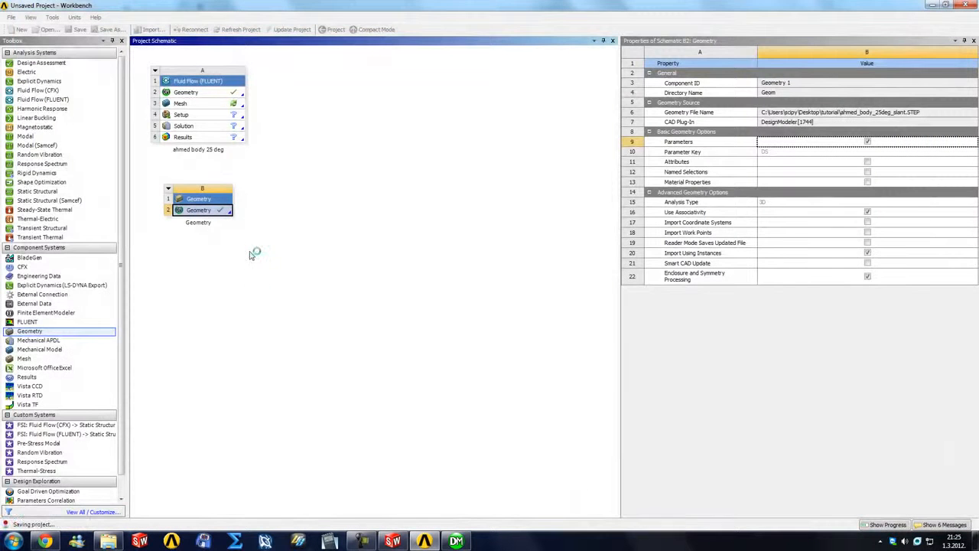
# Step: Switch to Windows Explorer, create a folder named "my procjet" inside the tutorial folder and open it
pyautogui.click(108, 541)
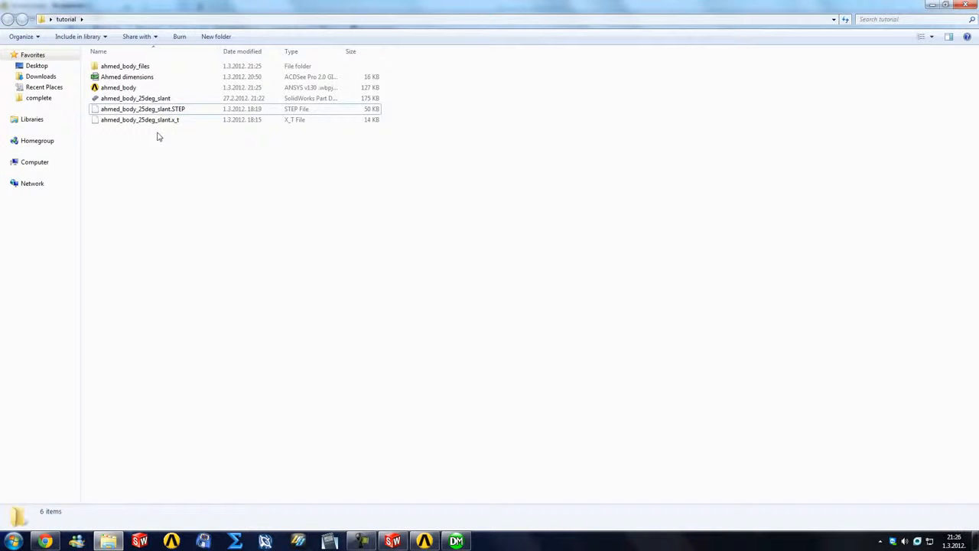
pyautogui.rightClick(205, 252)
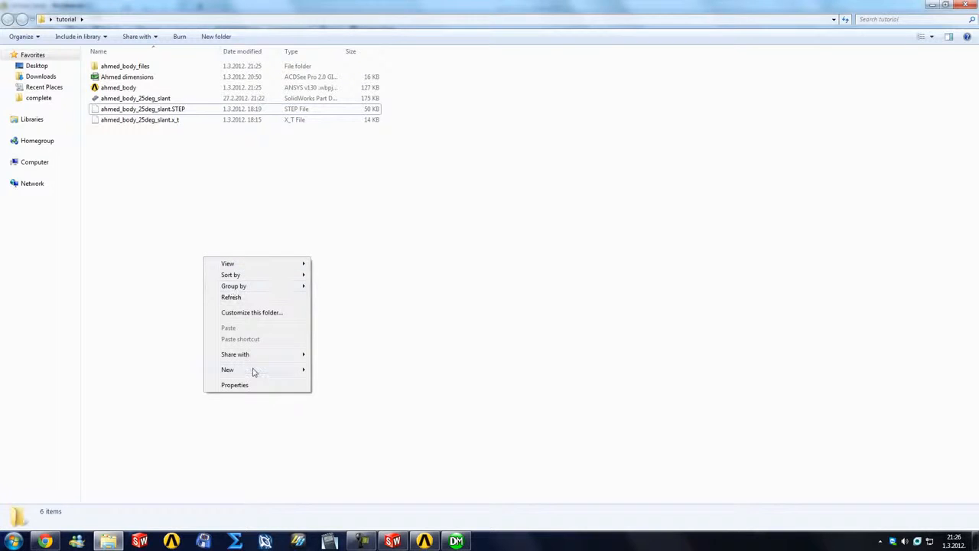
pyautogui.moveTo(251, 370)
pyautogui.click(341, 144)
pyautogui.write('my procjet')
pyautogui.press('Return')
pyautogui.press('Return')
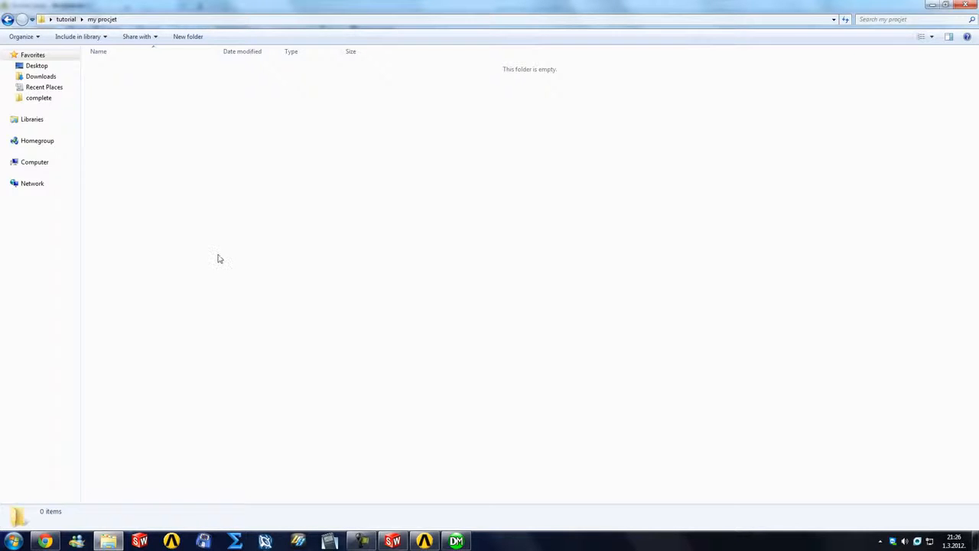
# Step: Go back to the tutorial folder and examine the saved ahmed_body project file and the contents of ahmed_body_files
pyautogui.press('BackSpace')
pyautogui.click(116, 99)
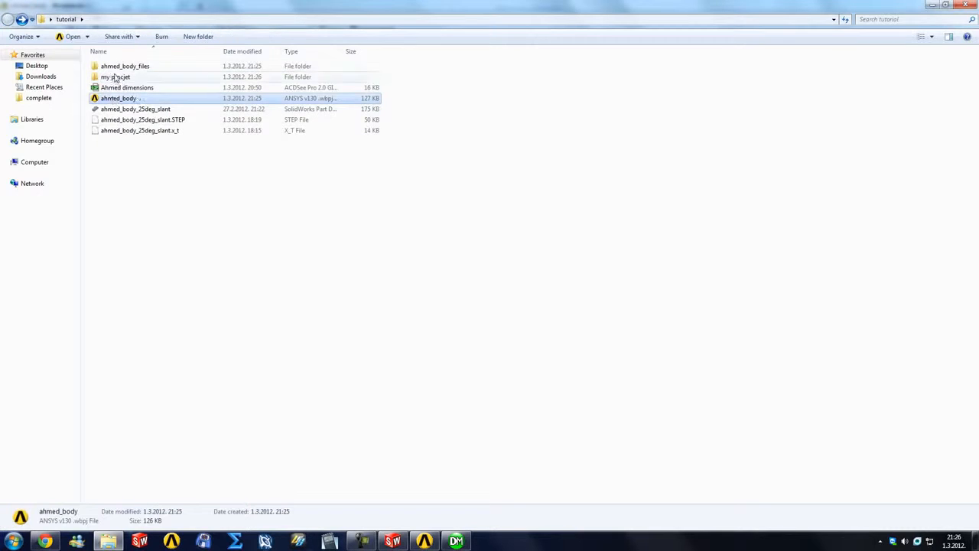
pyautogui.doubleClick(115, 67)
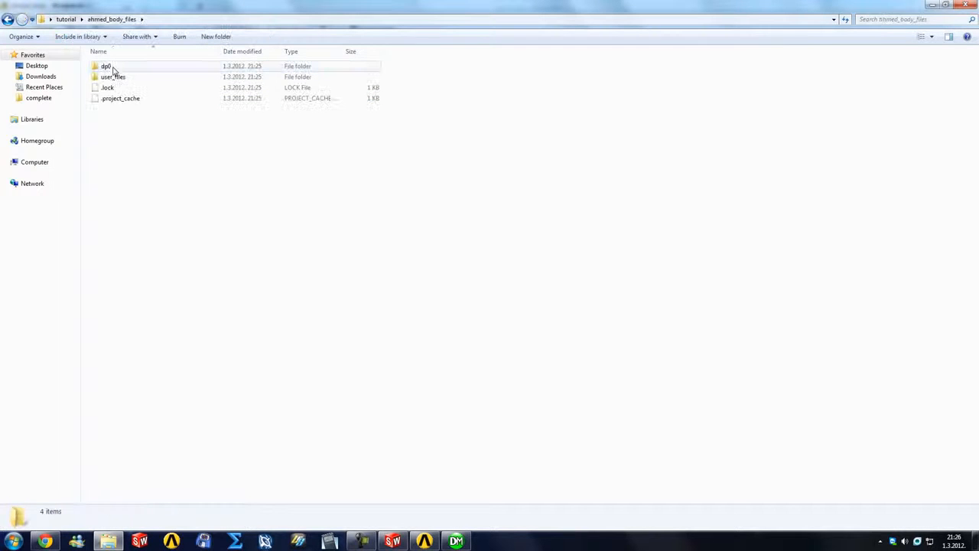
pyautogui.press('BackSpace')
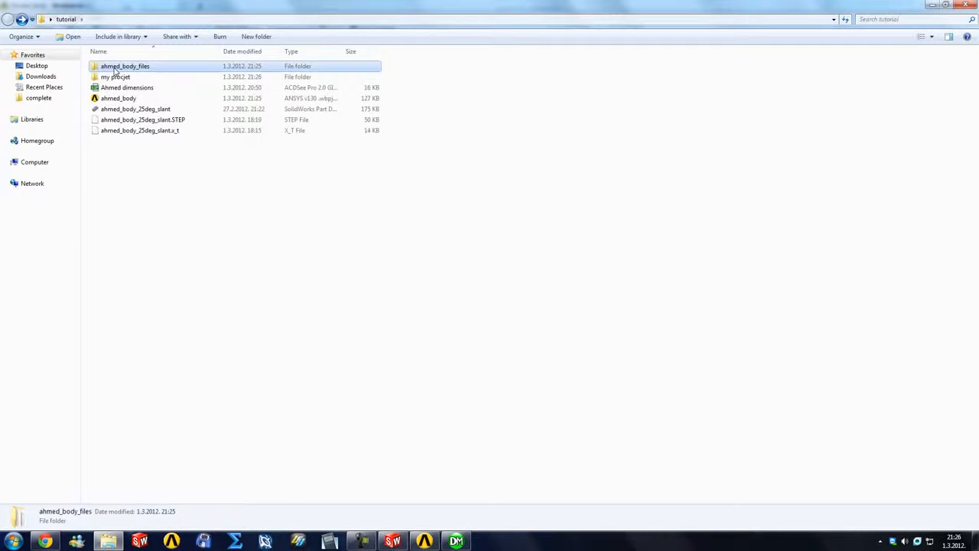
pyautogui.click(120, 111)
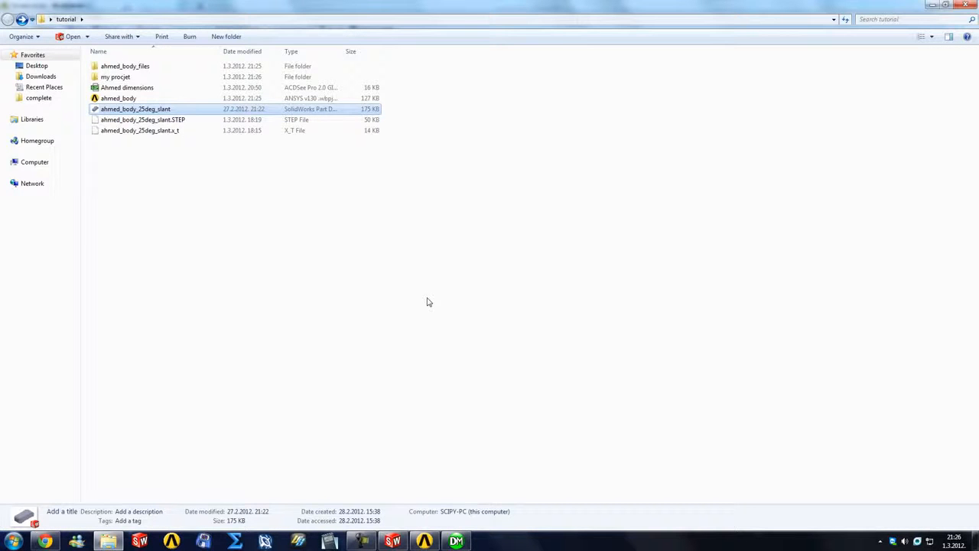
pyautogui.click(377, 290)
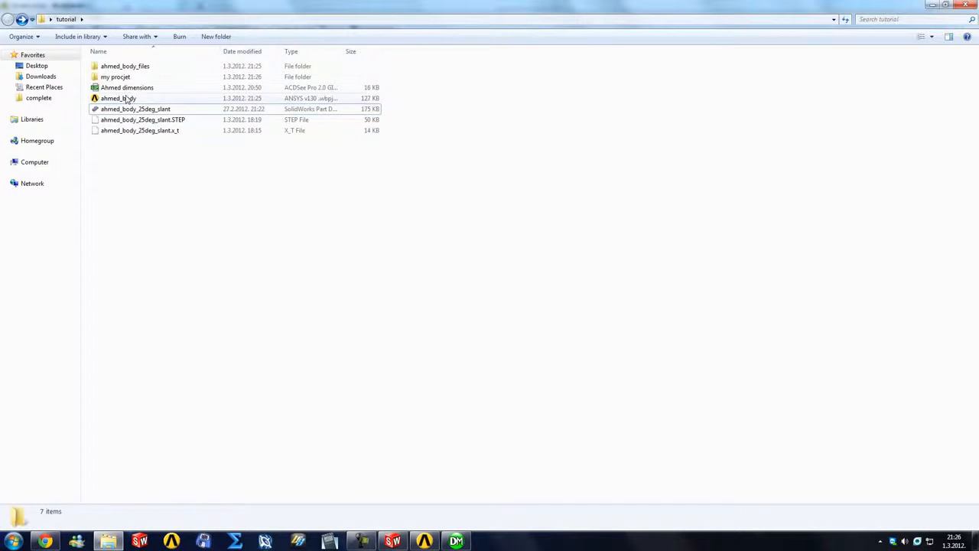
# Step: Switch back to DesignModeler and close it to return to the Workbench project schematic
pyautogui.click(455, 541)
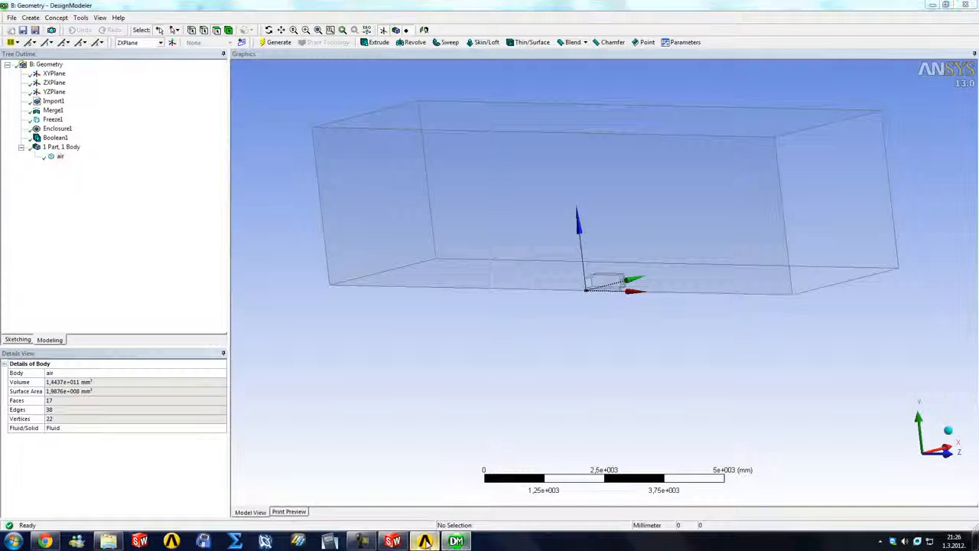
pyautogui.click(456, 541)
pyautogui.click(455, 541)
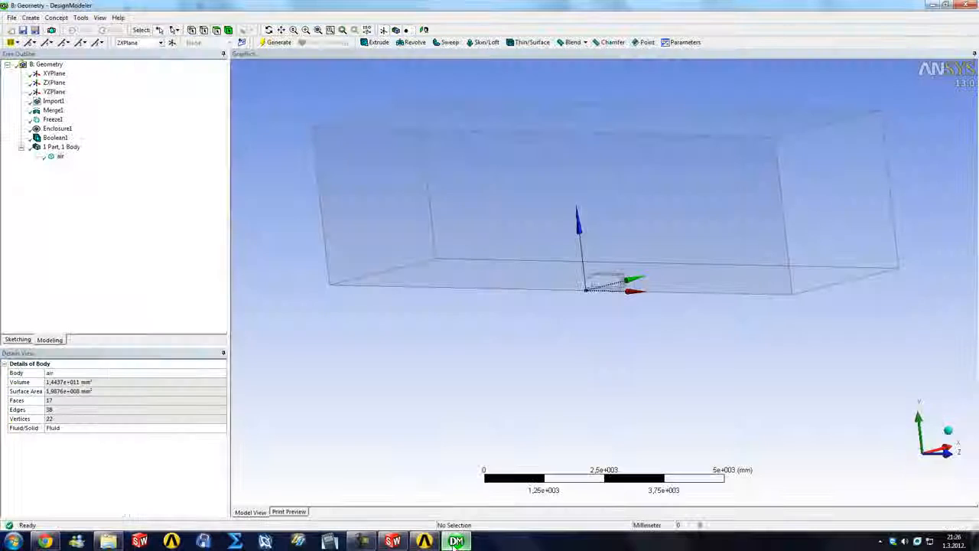
pyautogui.click(964, 6)
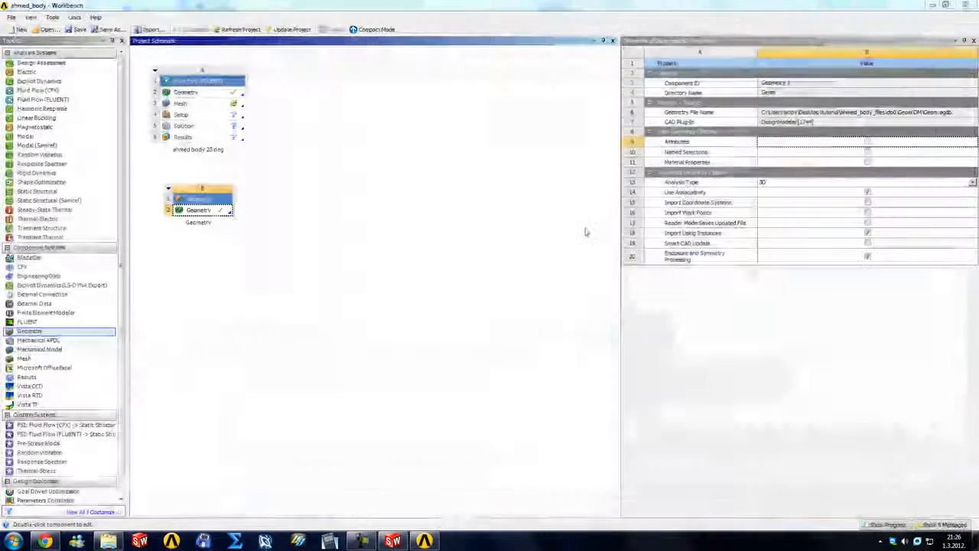